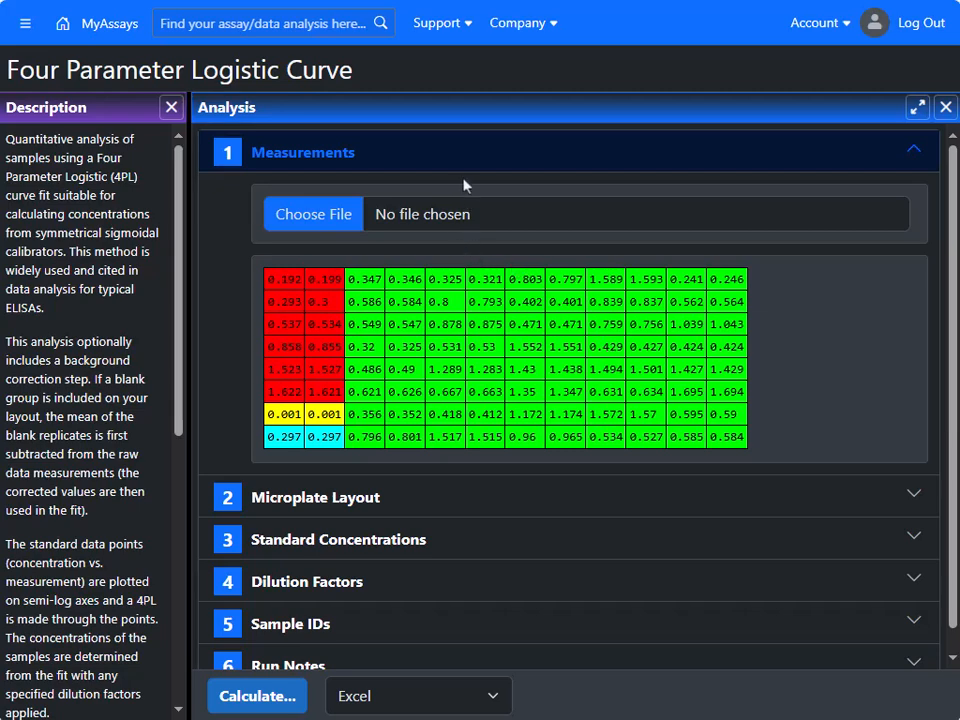
# Step: Review the microplate layout and the standard concentrations of the Four Parameter Logistic Curve analysis
pyautogui.scroll(-1, 491, 334)
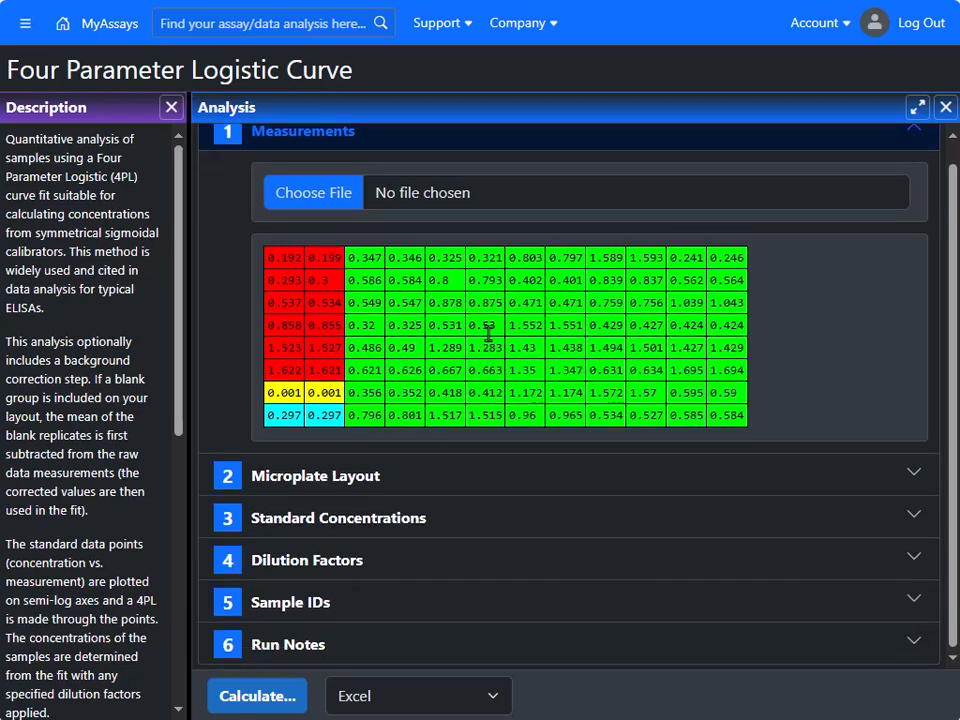
pyautogui.click(410, 484)
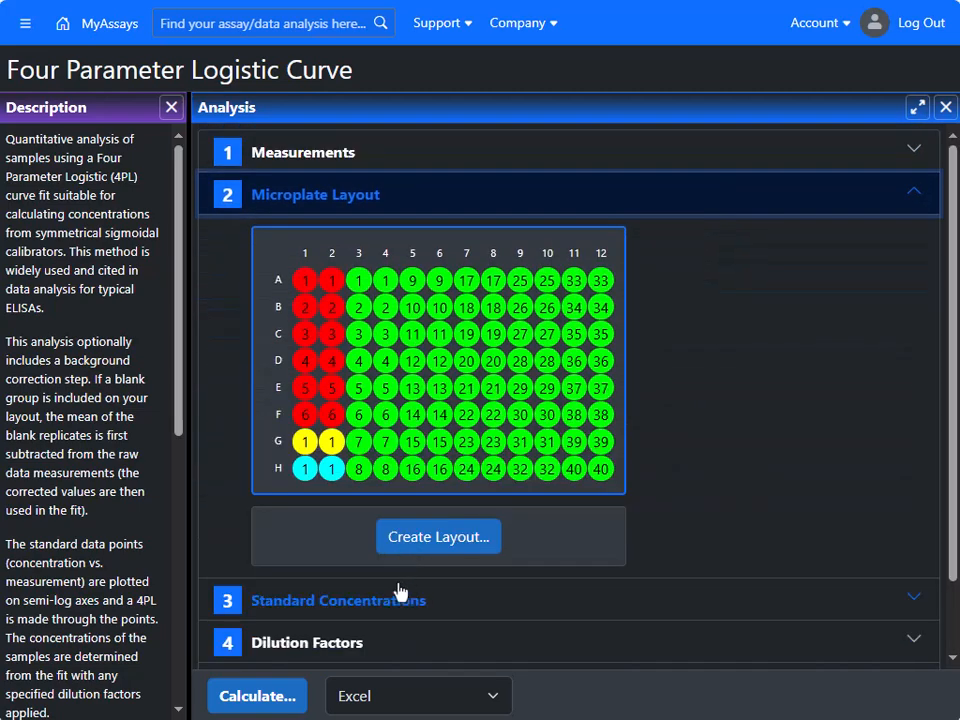
pyautogui.click(399, 590)
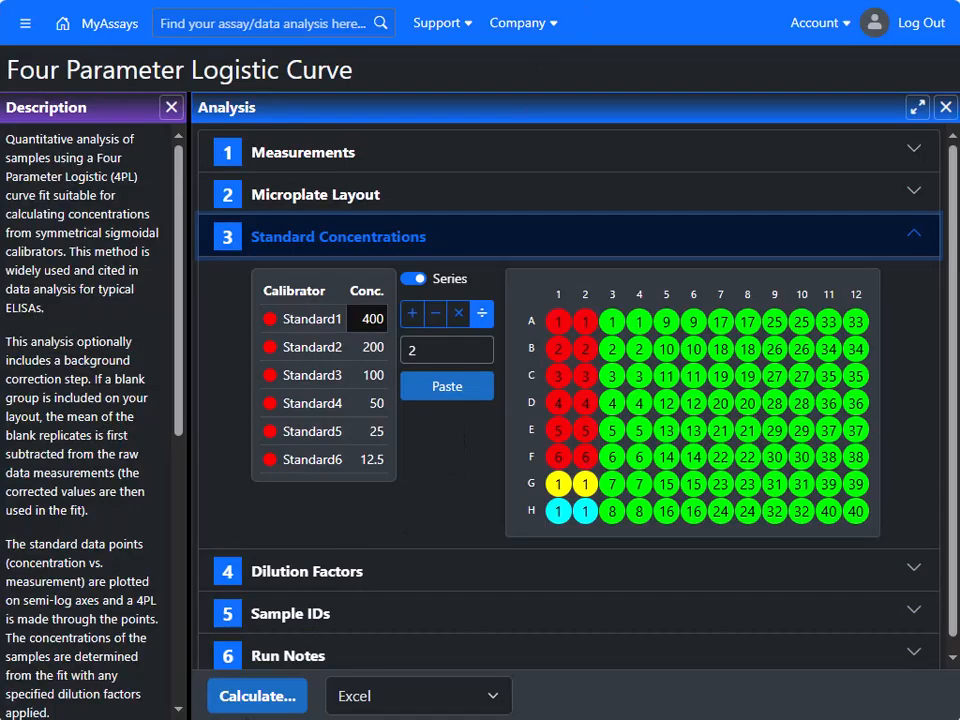
# Step: Calculate the analysis with Excel output and inspect the fitted 4PL chart at full size
pyautogui.click(244, 700)
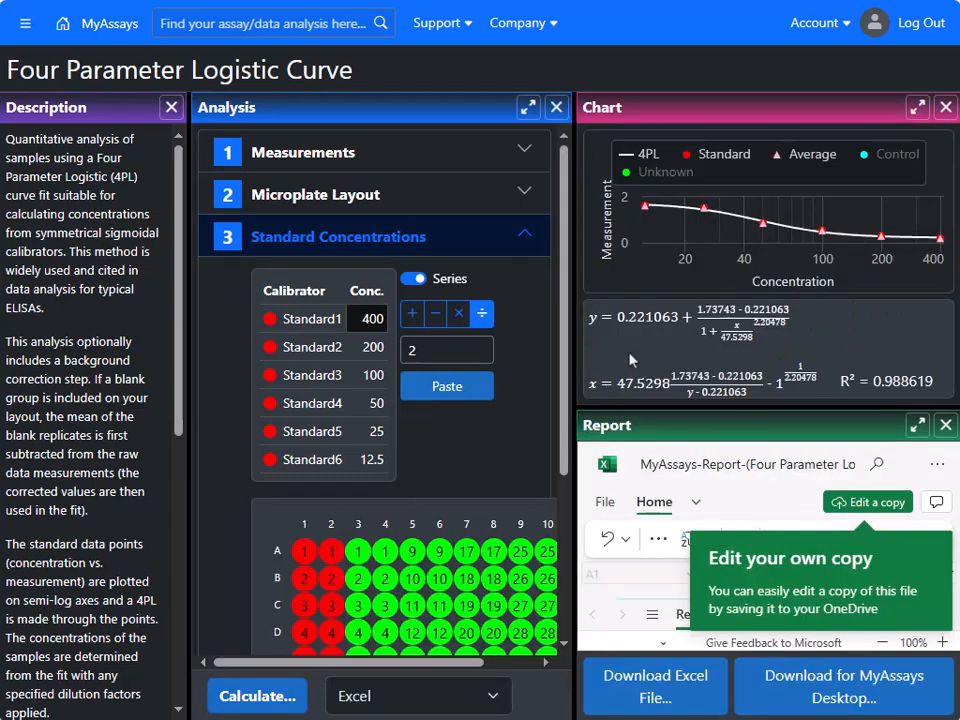
pyautogui.click(914, 115)
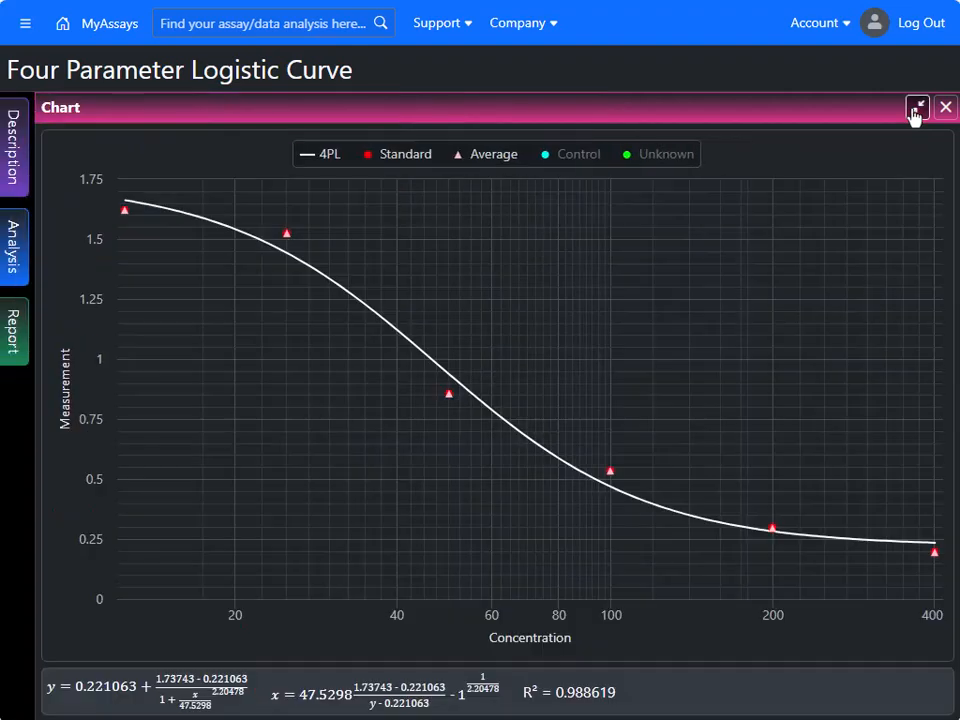
pyautogui.click(914, 110)
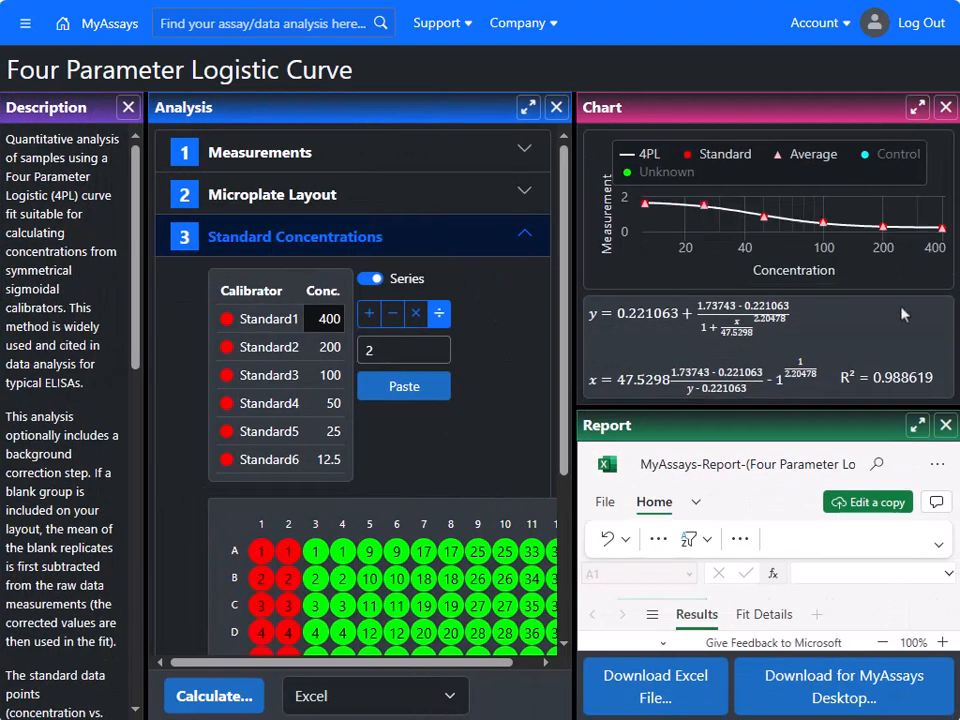
# Step: Enlarge the report, download it as an Excel file and view it in desktop Excel
pyautogui.click(915, 426)
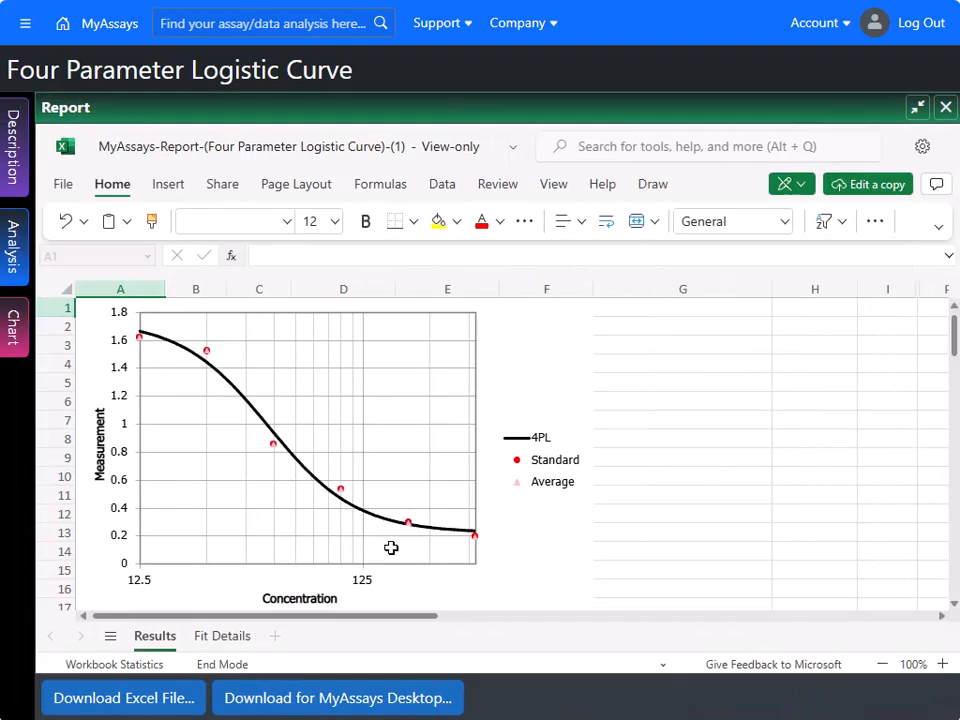
pyautogui.click(150, 698)
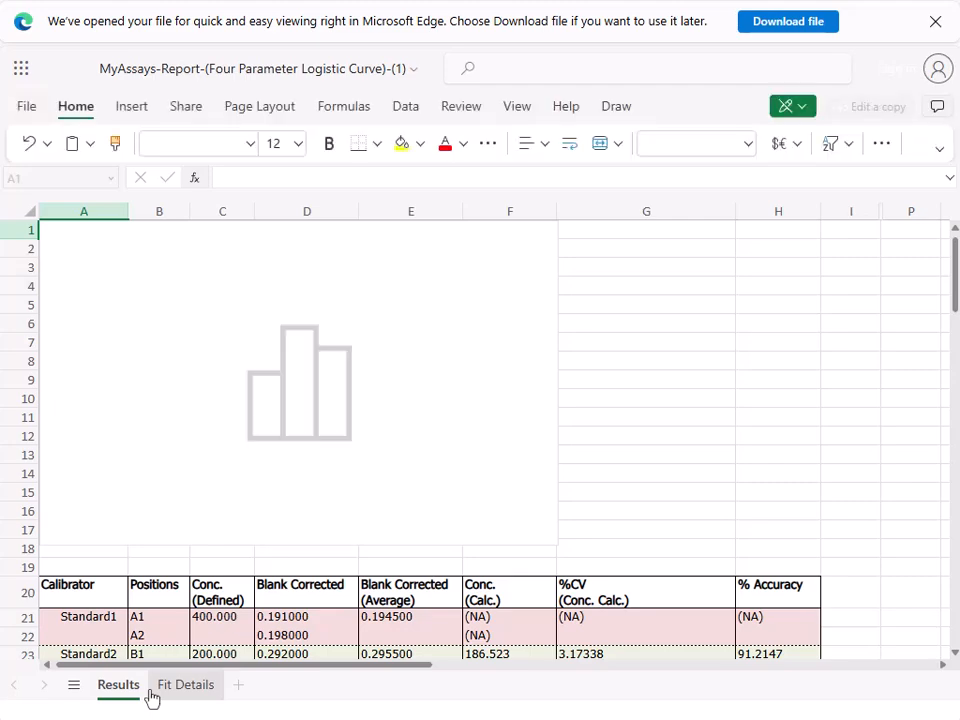
pyautogui.click(786, 24)
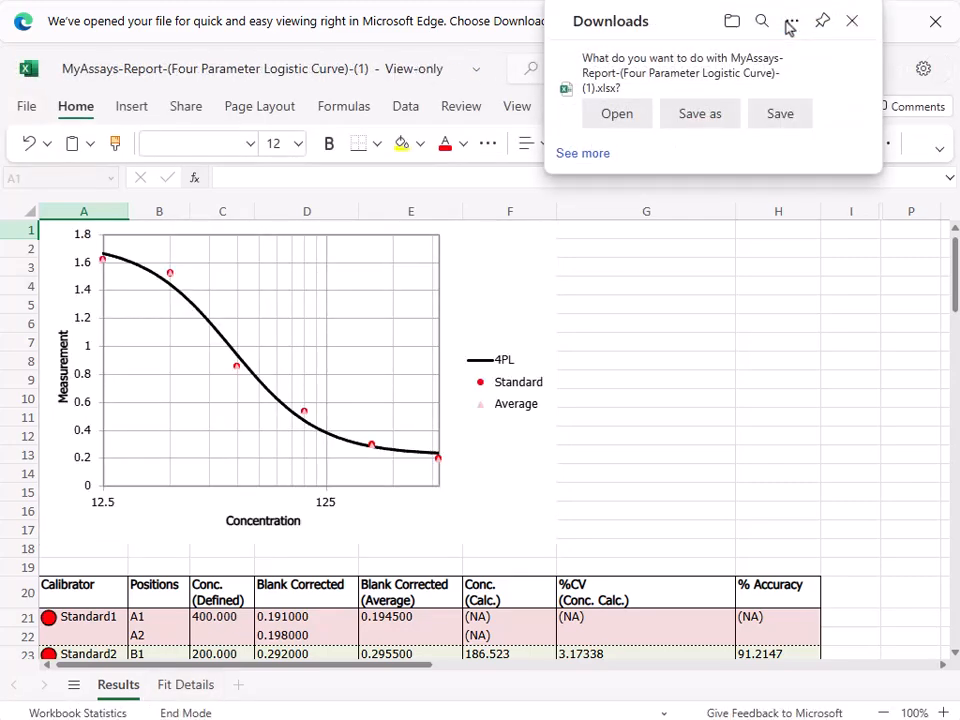
pyautogui.click(617, 117)
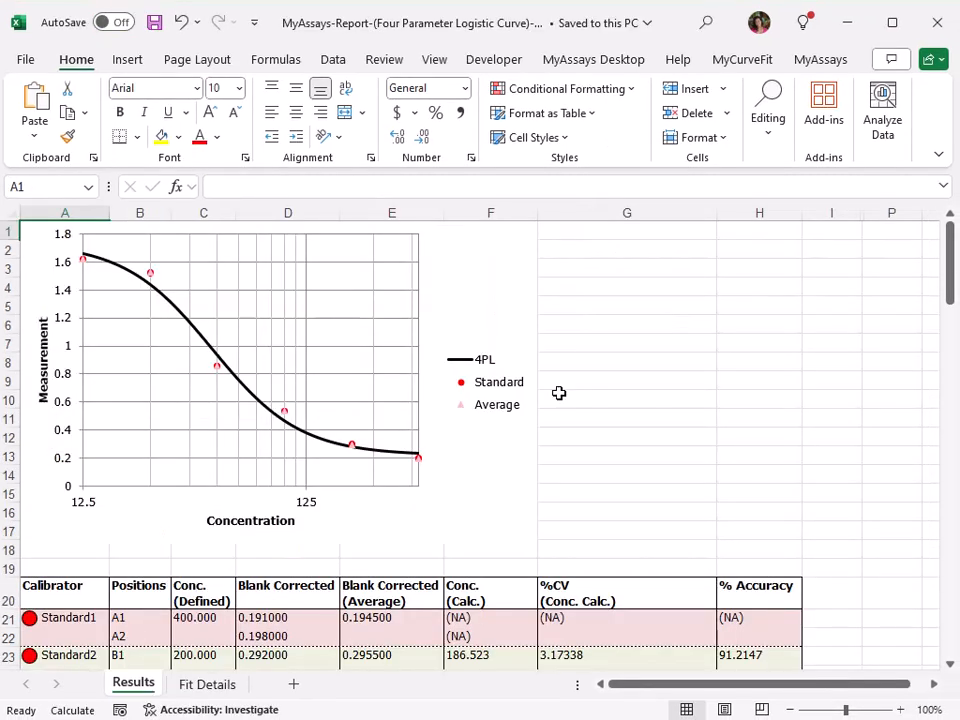
pyautogui.click(851, 36)
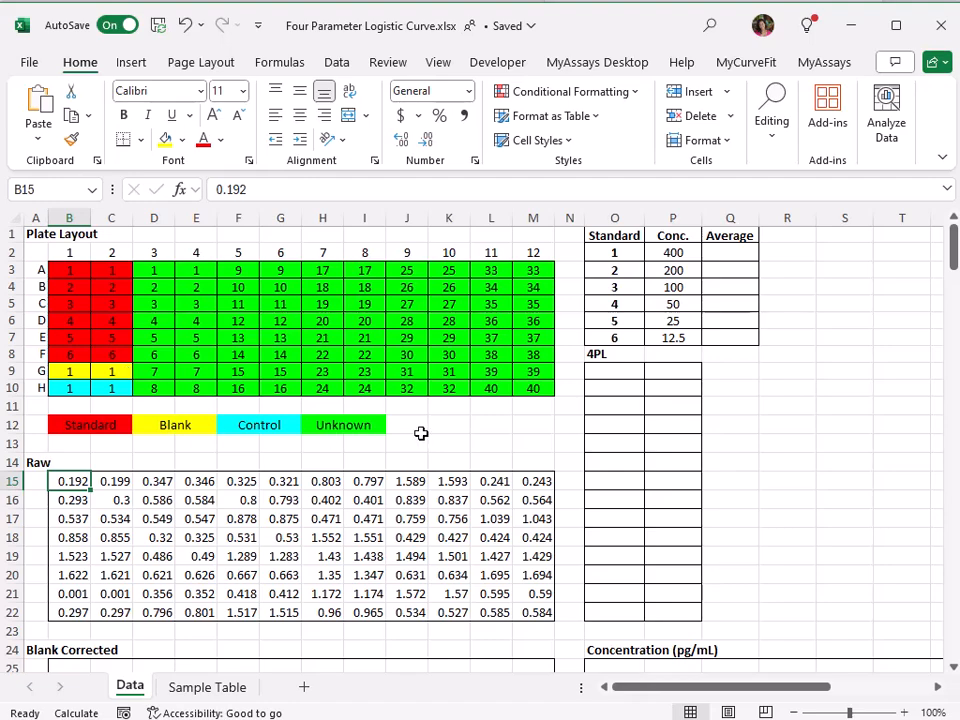
# Step: Enter =B15-AVERAGE($B$21:$C$21) in B25 of the Data sheet and fill it across the Blank Corrected grid to M32
pyautogui.scroll(-3, 421, 433)
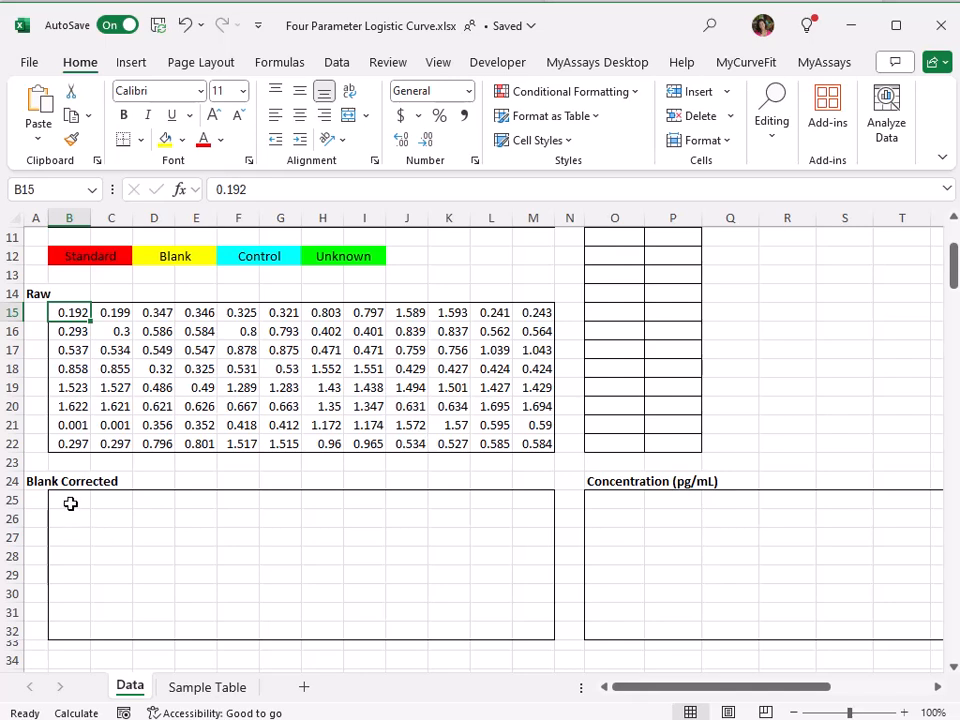
pyautogui.click(70, 503)
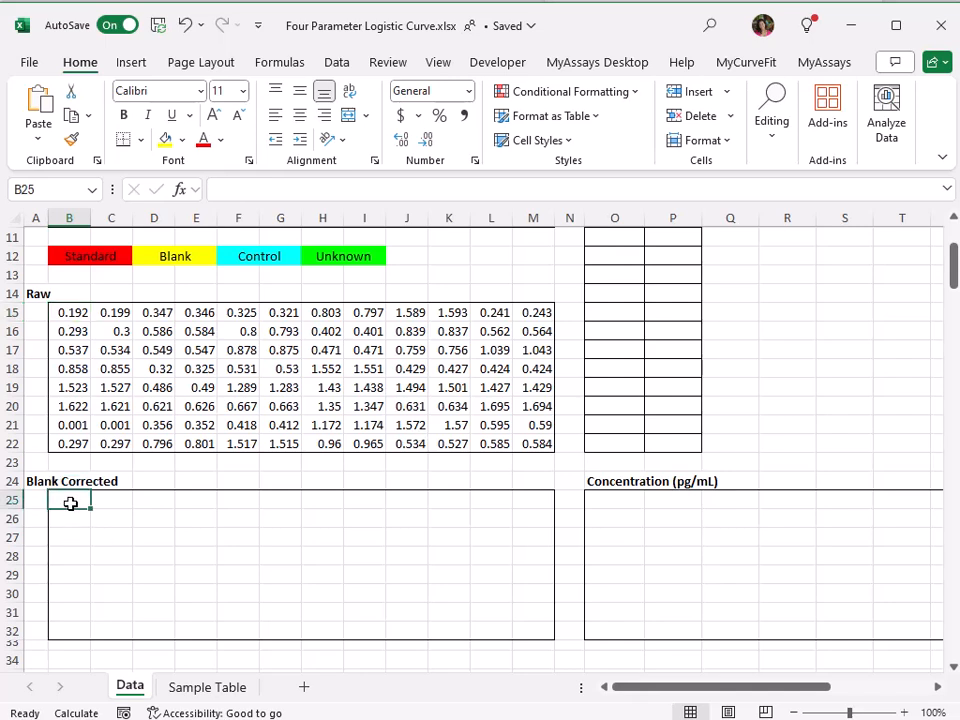
pyautogui.write('=')
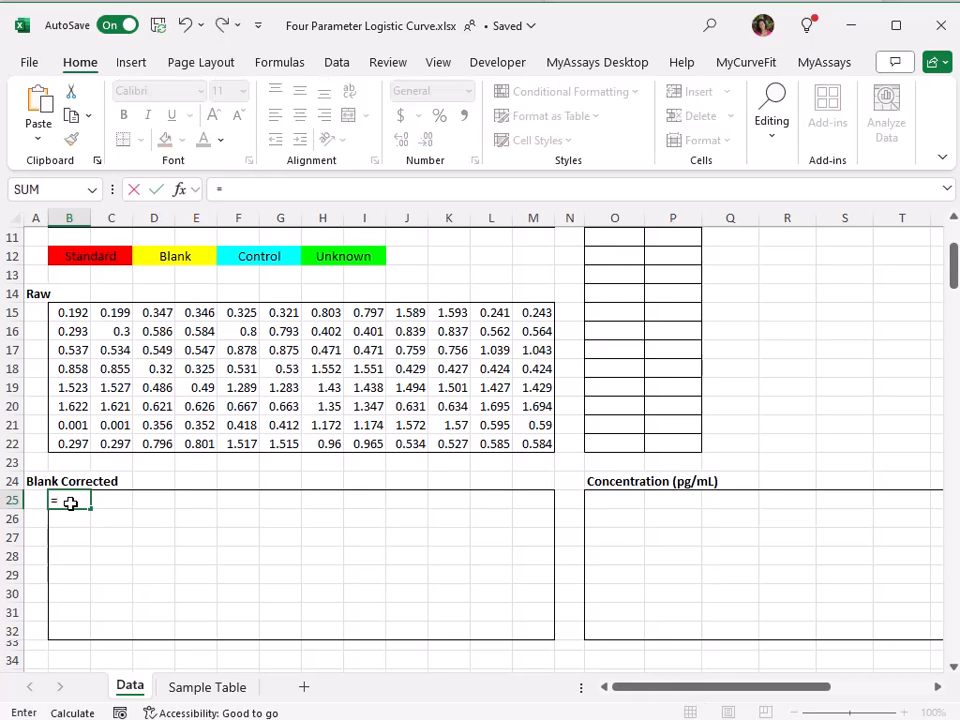
pyautogui.click(74, 314)
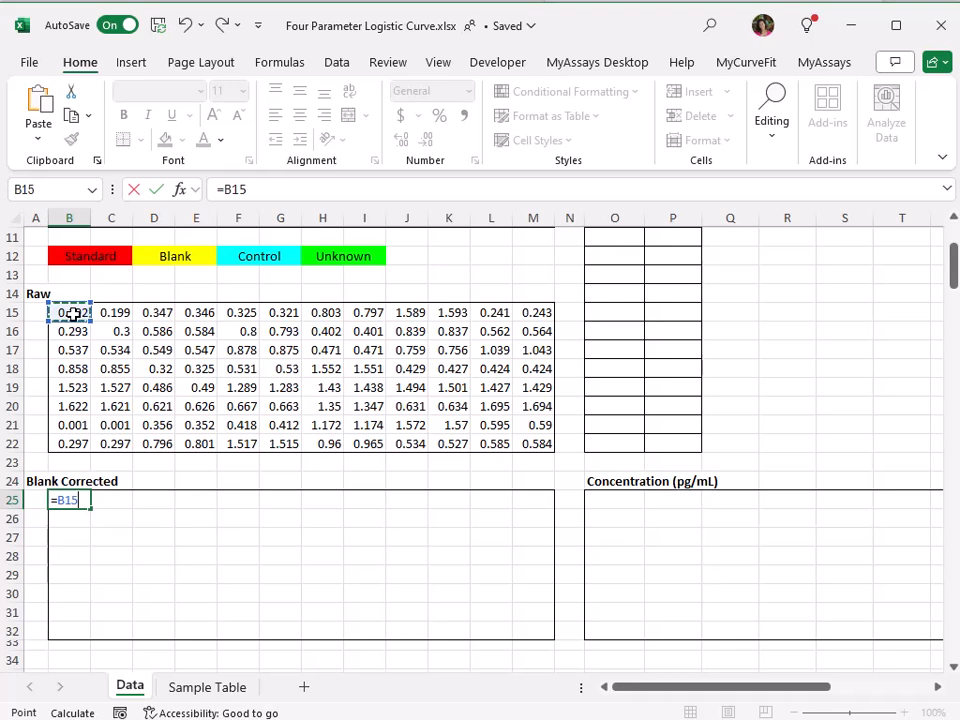
pyautogui.write('-average(')
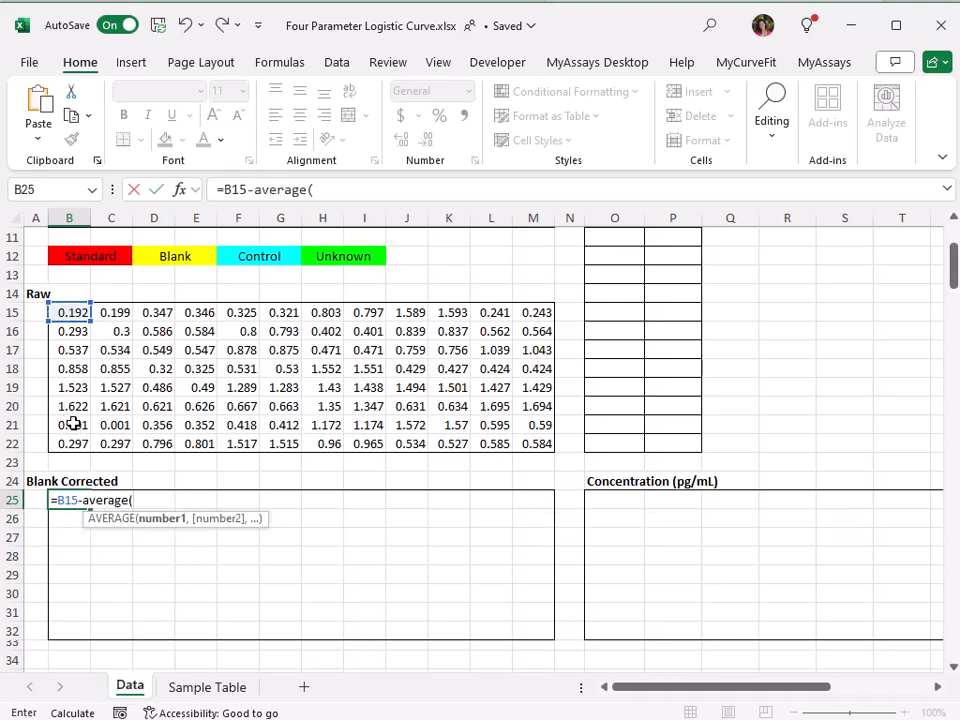
pyautogui.moveTo(73, 423); pyautogui.dragTo(112, 430)
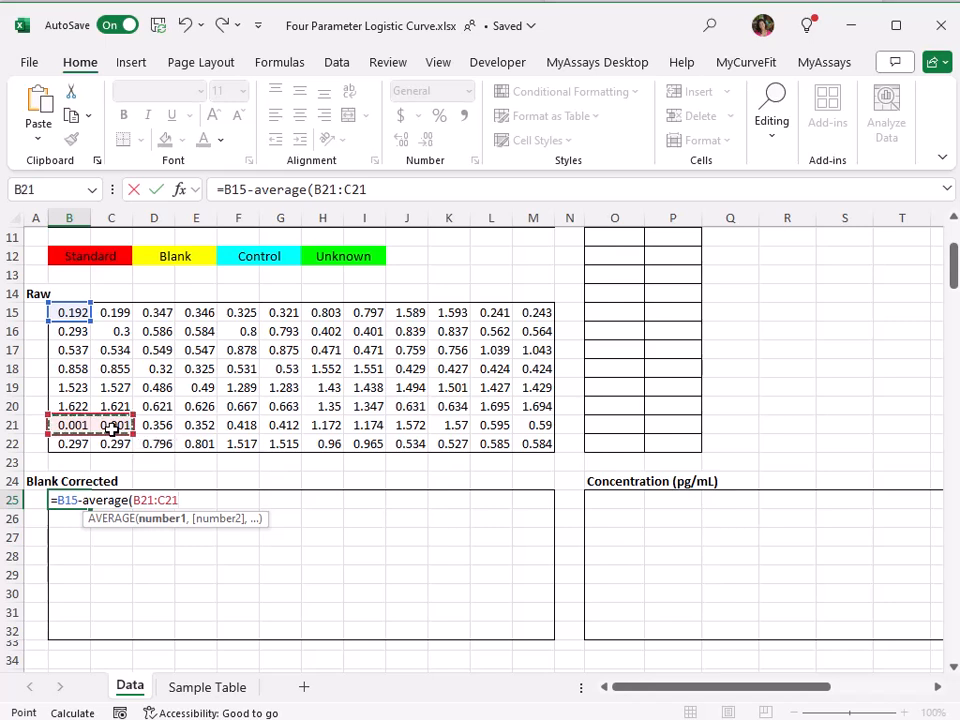
pyautogui.press('F4')
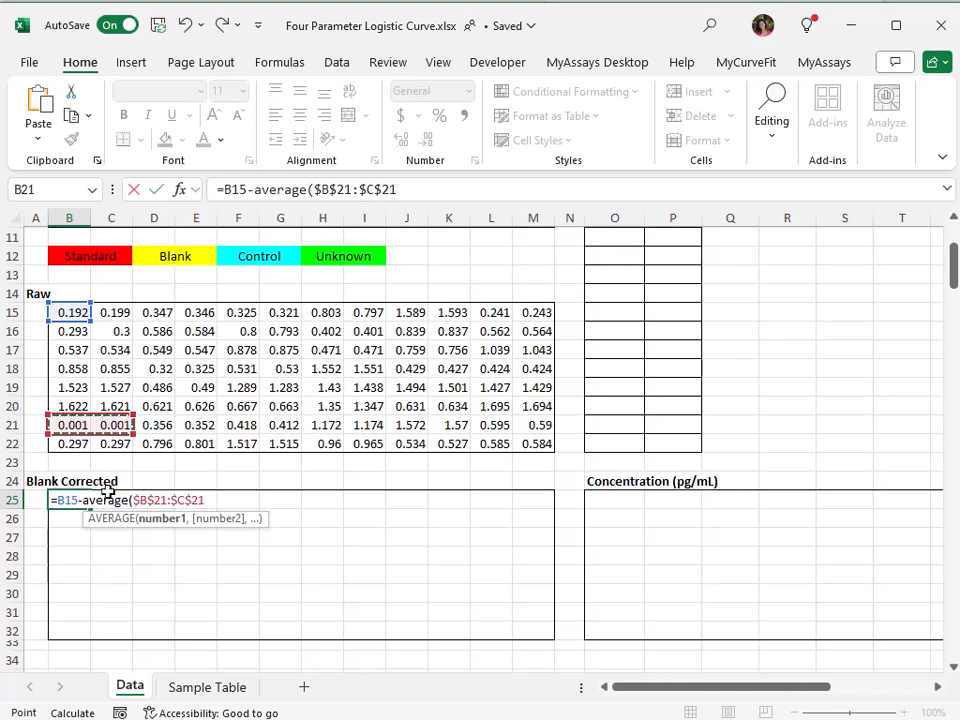
pyautogui.write(')')
pyautogui.press('Return')
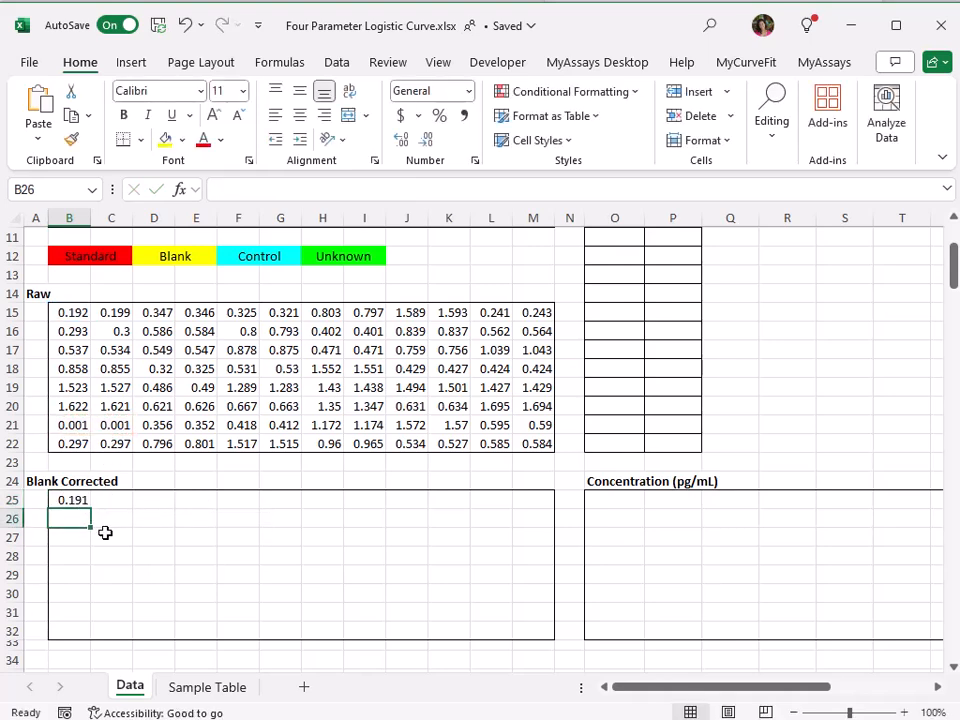
pyautogui.click(55, 501)
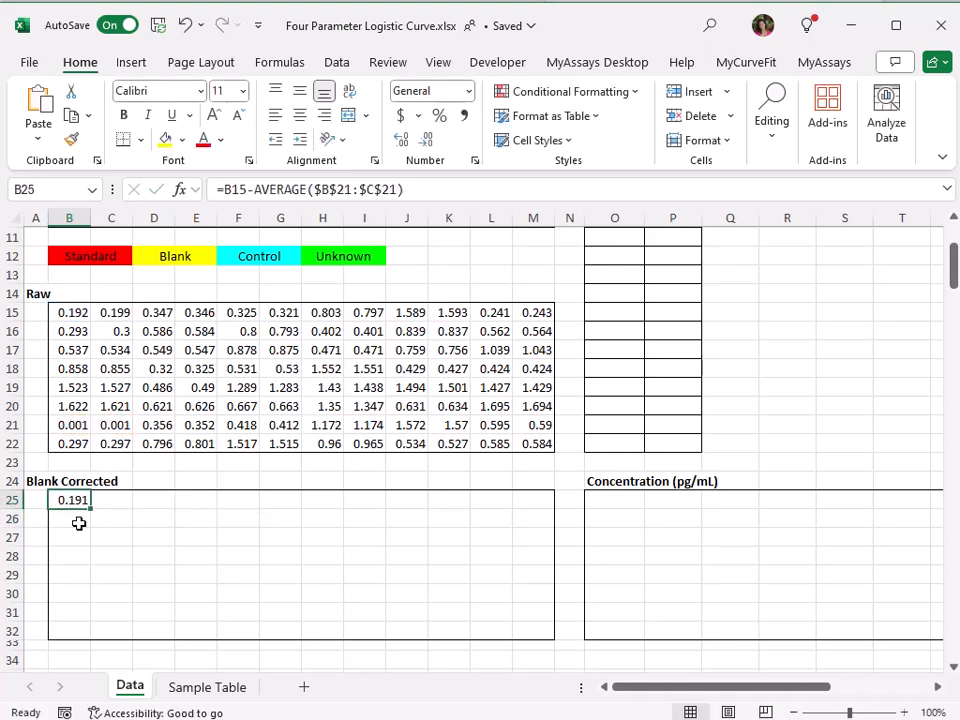
pyautogui.moveTo(89, 510); pyautogui.dragTo(553, 572)
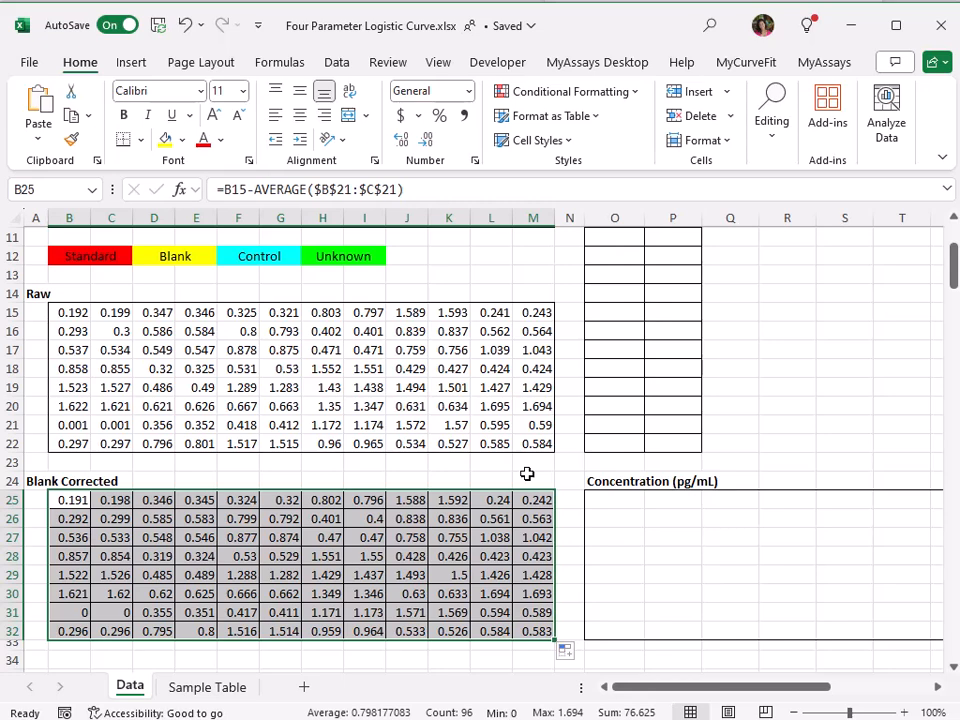
# Step: Average the blank-corrected replicates B25:C25 in Q2 and fill the formula down to Q7 for all six standards
pyautogui.scroll(3, 527, 473)
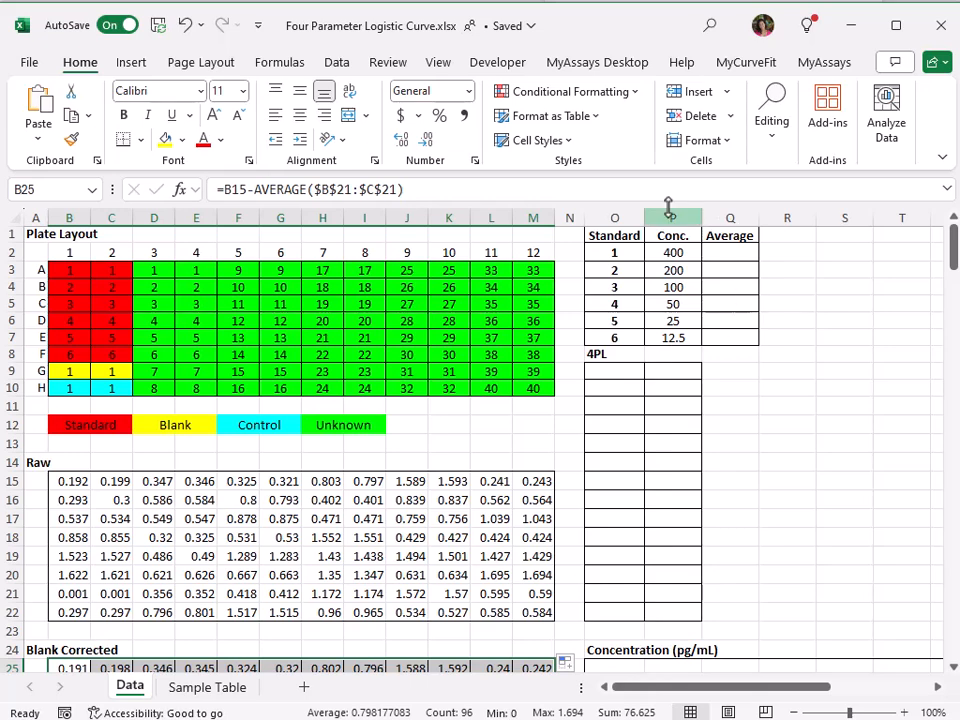
pyautogui.click(726, 251)
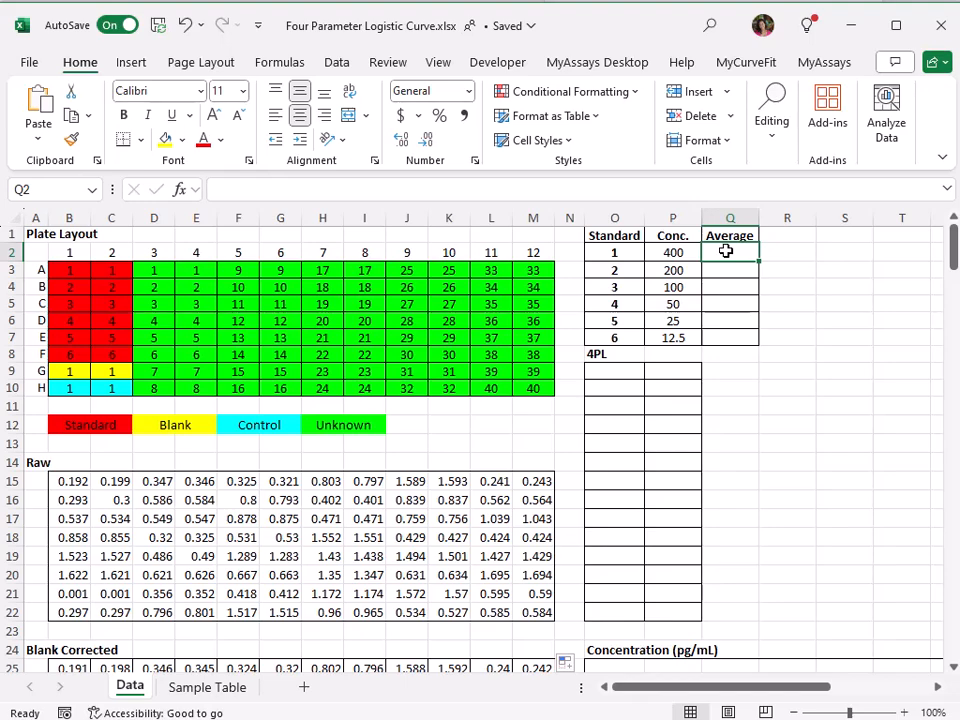
pyautogui.write('=average(')
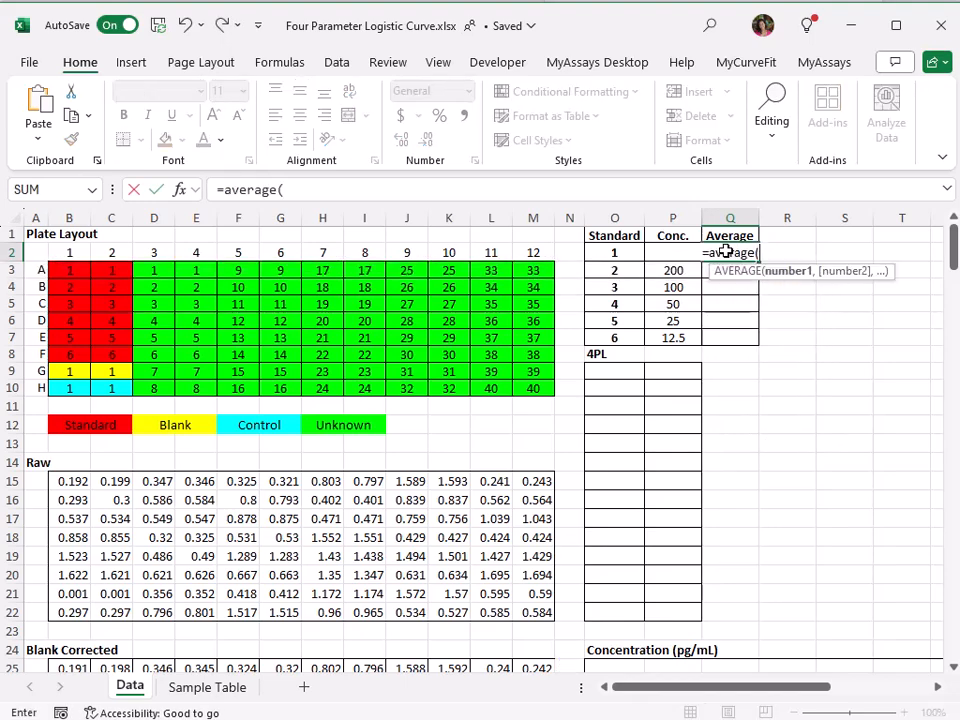
pyautogui.scroll(-1, 461, 457)
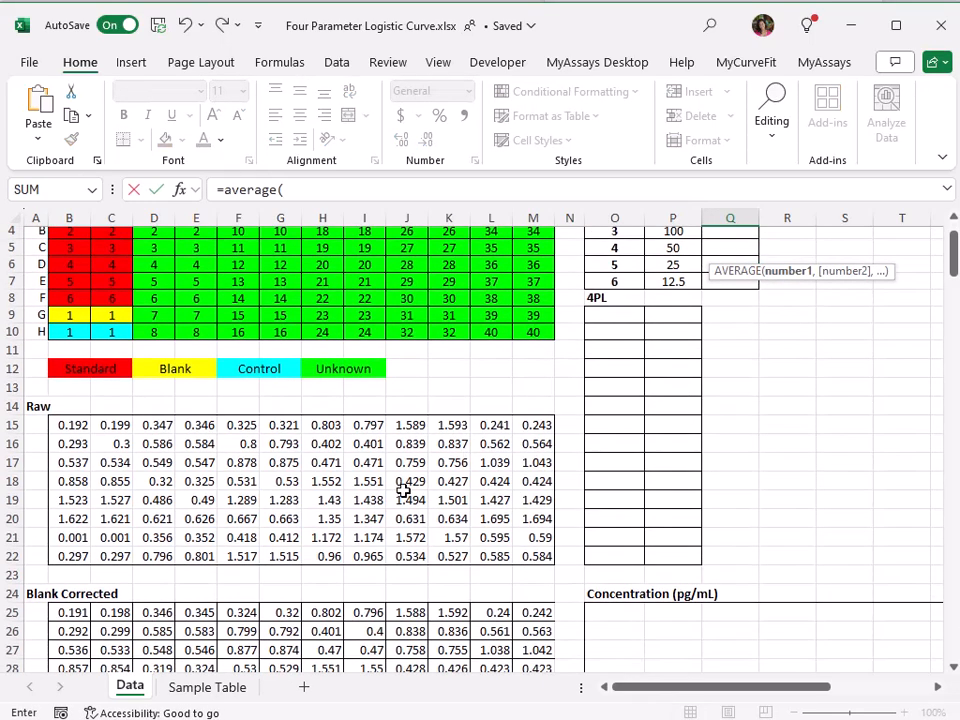
pyautogui.moveTo(84, 613); pyautogui.dragTo(95, 612)
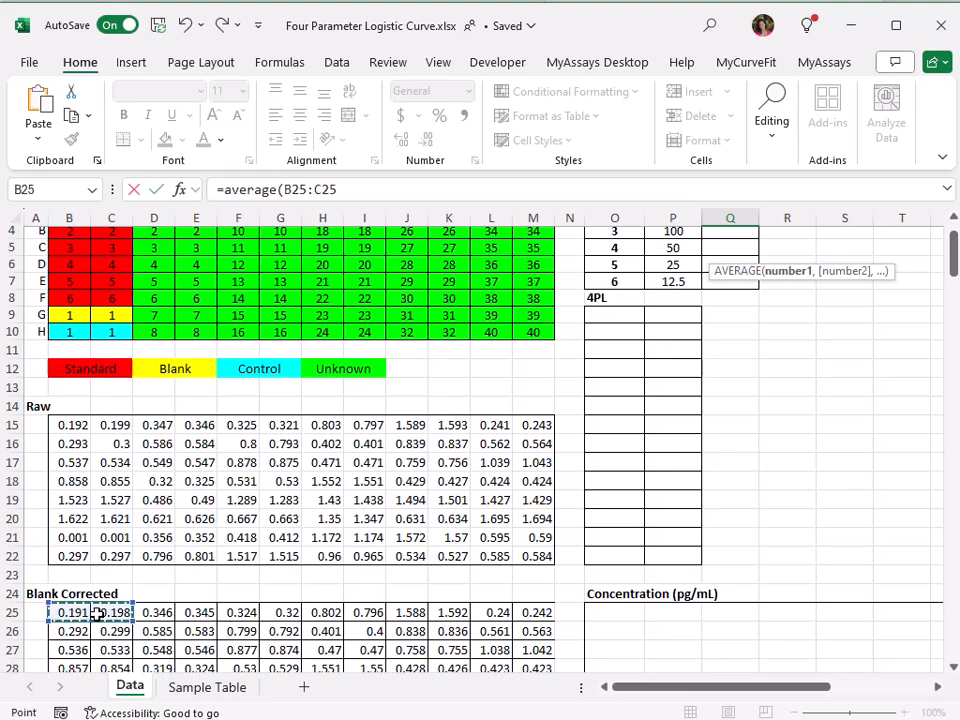
pyautogui.press('Return')
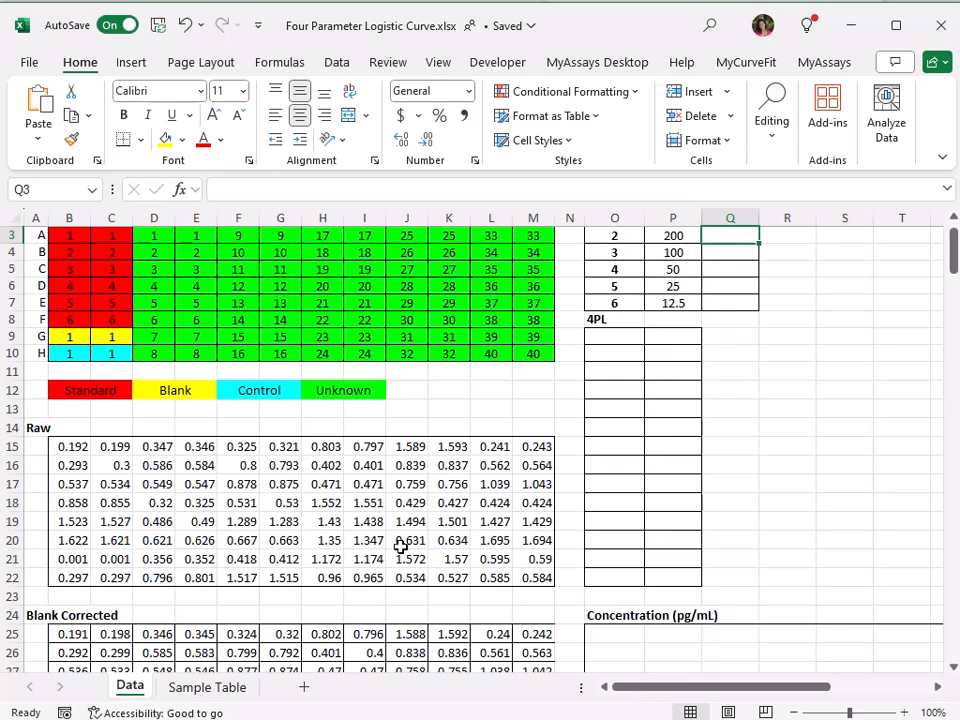
pyautogui.scroll(1, 400, 546)
pyautogui.click(730, 252)
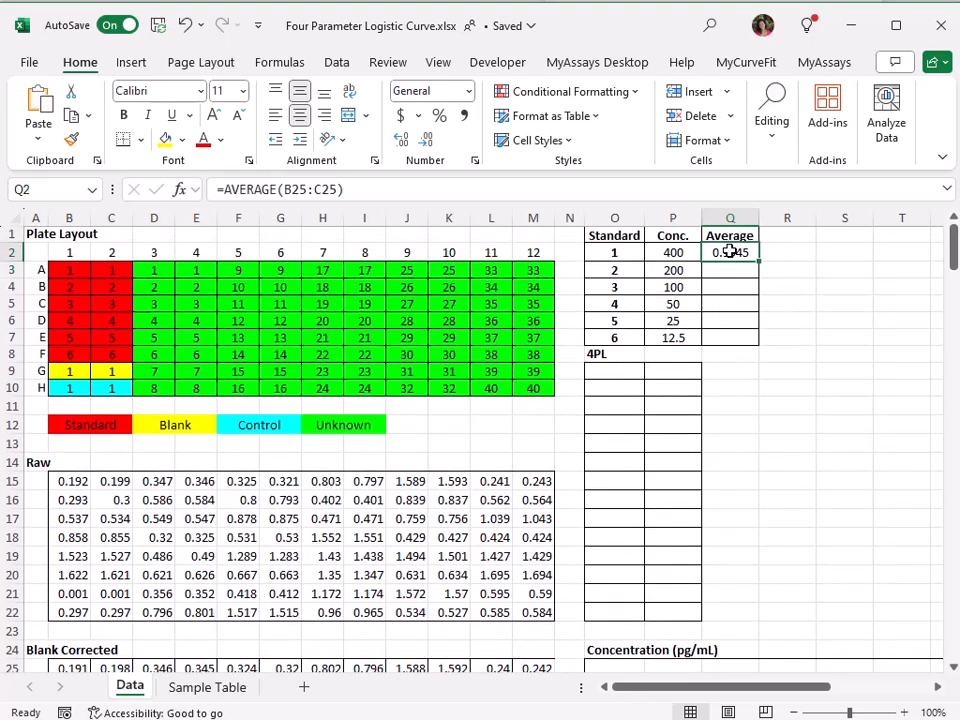
pyautogui.moveTo(758, 260); pyautogui.dragTo(758, 345)
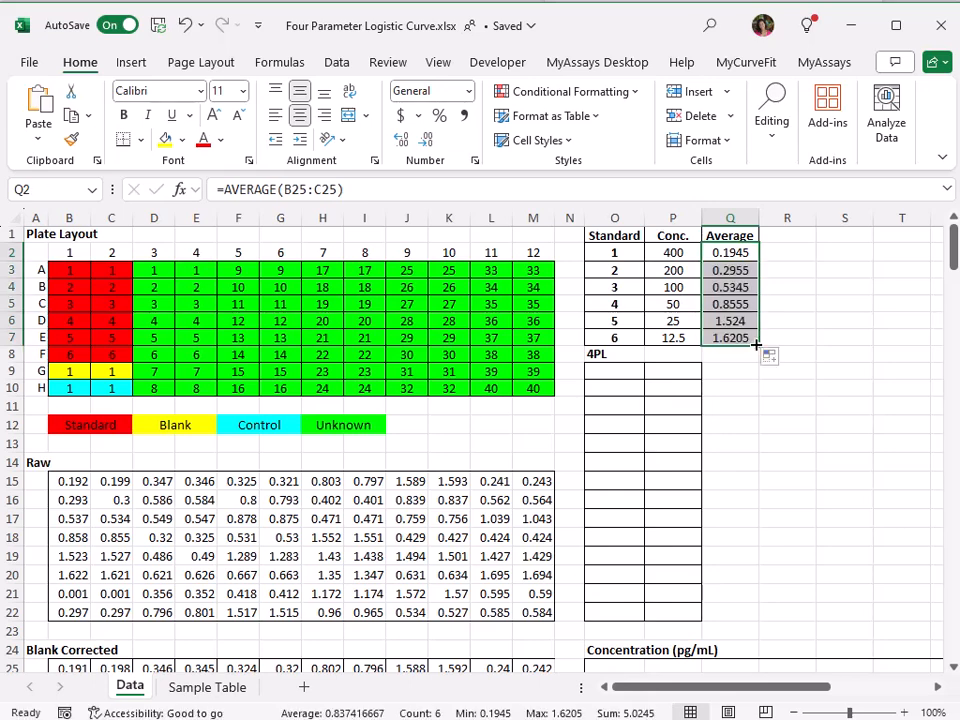
# Step: Enter =MyCurveFit.4PL(P2:P7,Q2:Q7,1) in O9 to fit the standards' concentrations and averages with vertically listed parameters
pyautogui.click(623, 370)
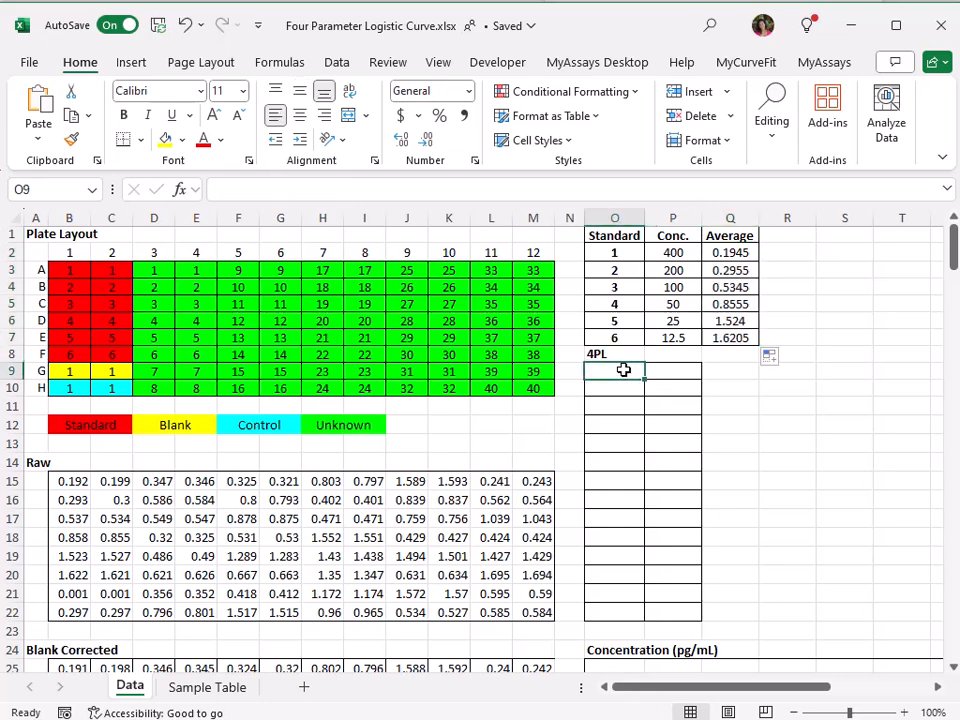
pyautogui.write('=mycurv')
pyautogui.doubleClick(660, 388)
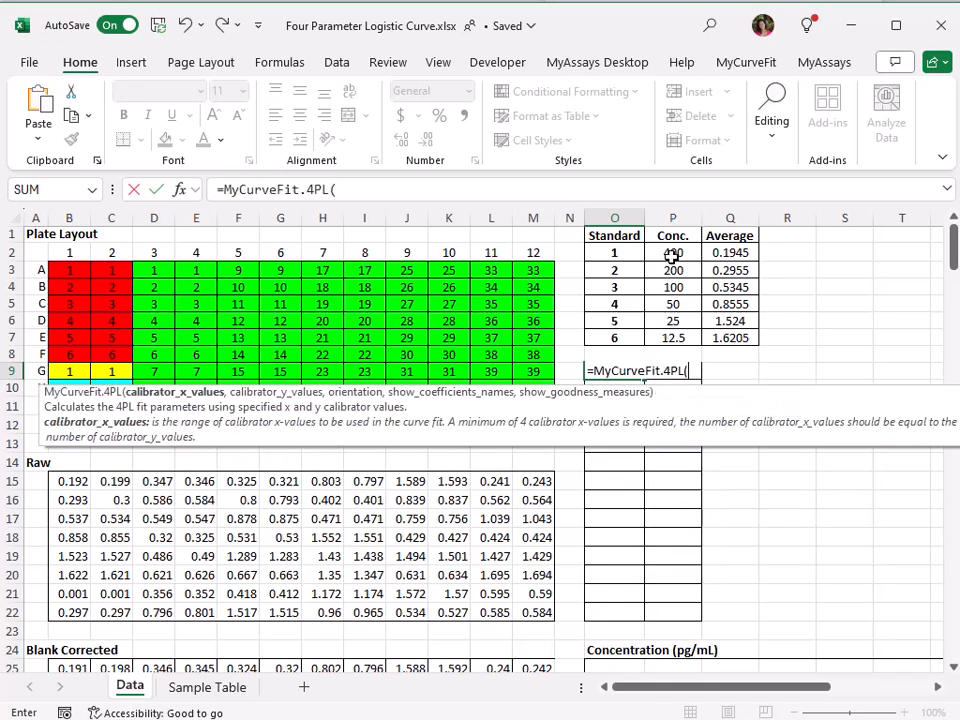
pyautogui.moveTo(671, 256); pyautogui.dragTo(670, 333)
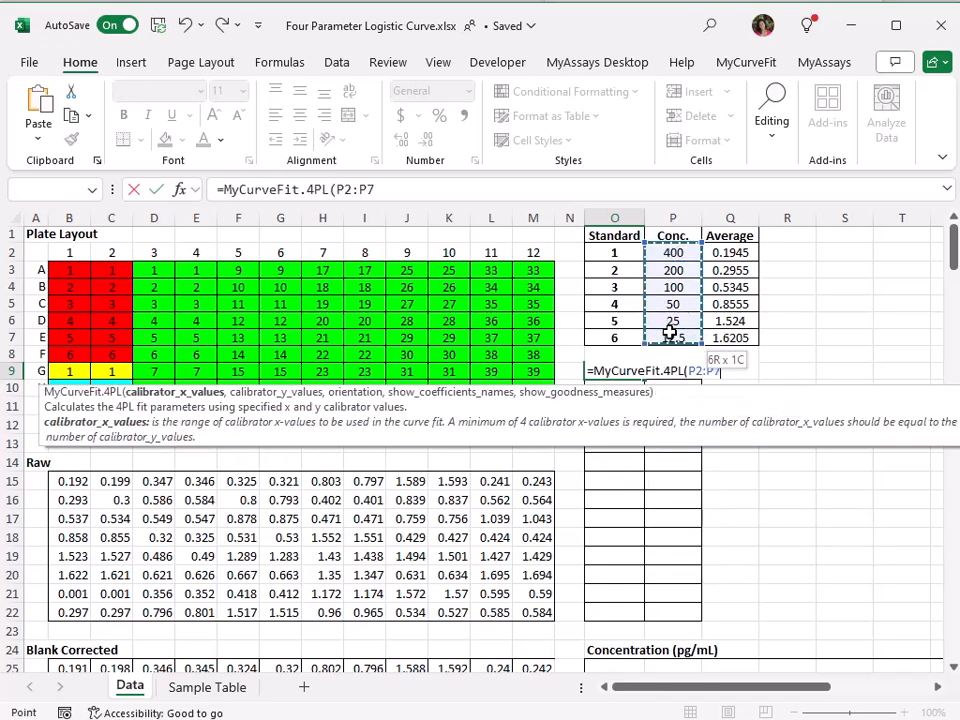
pyautogui.write(',')
pyautogui.click(737, 253)
pyautogui.moveTo(737, 253); pyautogui.dragTo(735, 330)
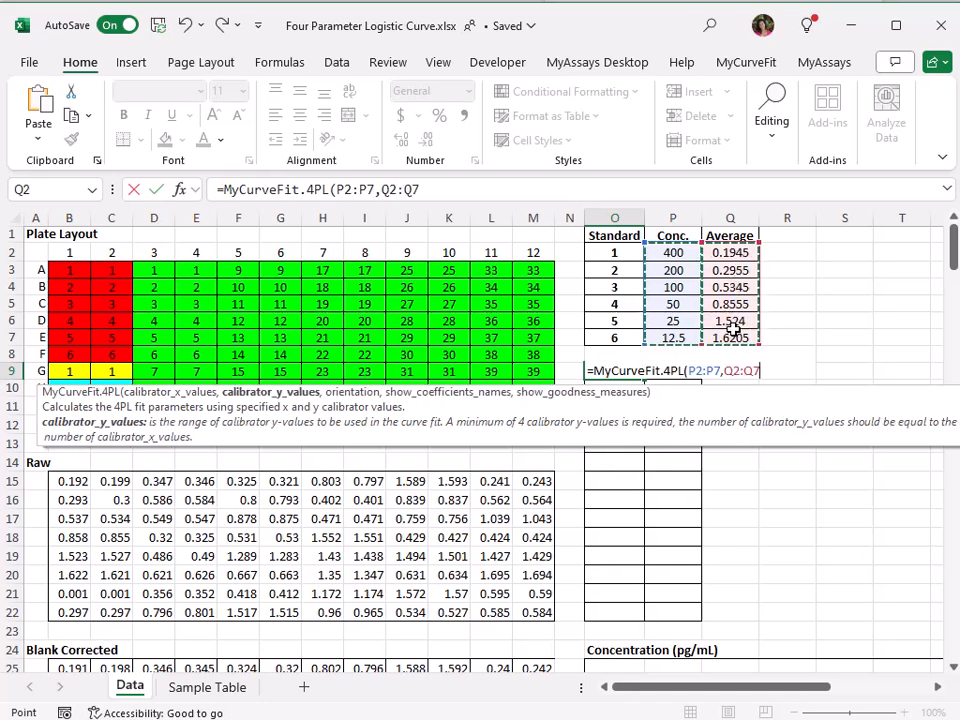
pyautogui.write(',')
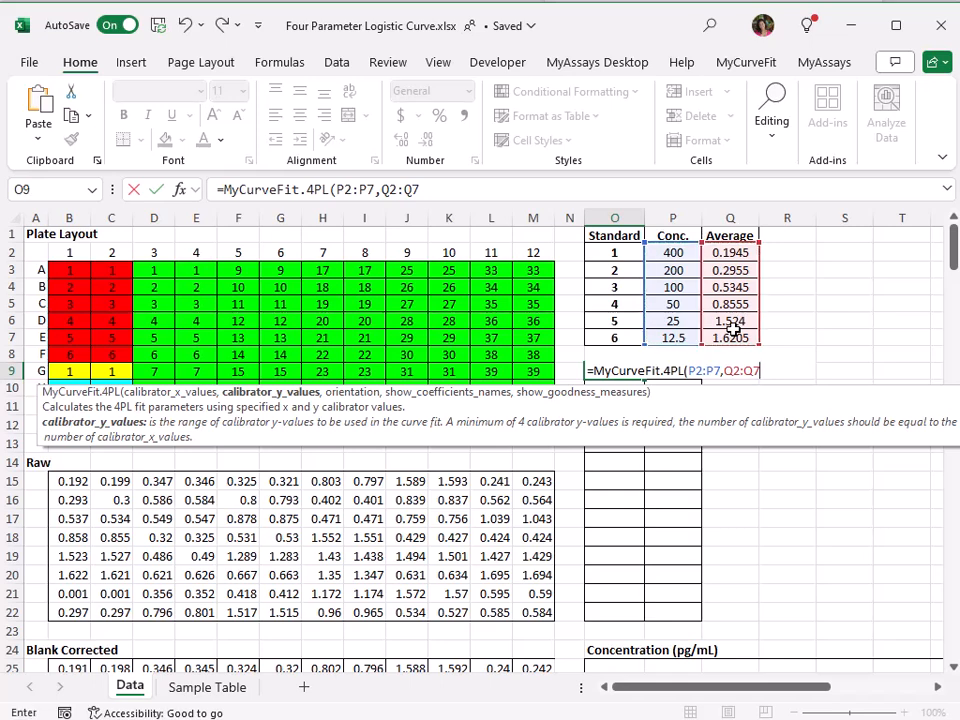
pyautogui.write('1')
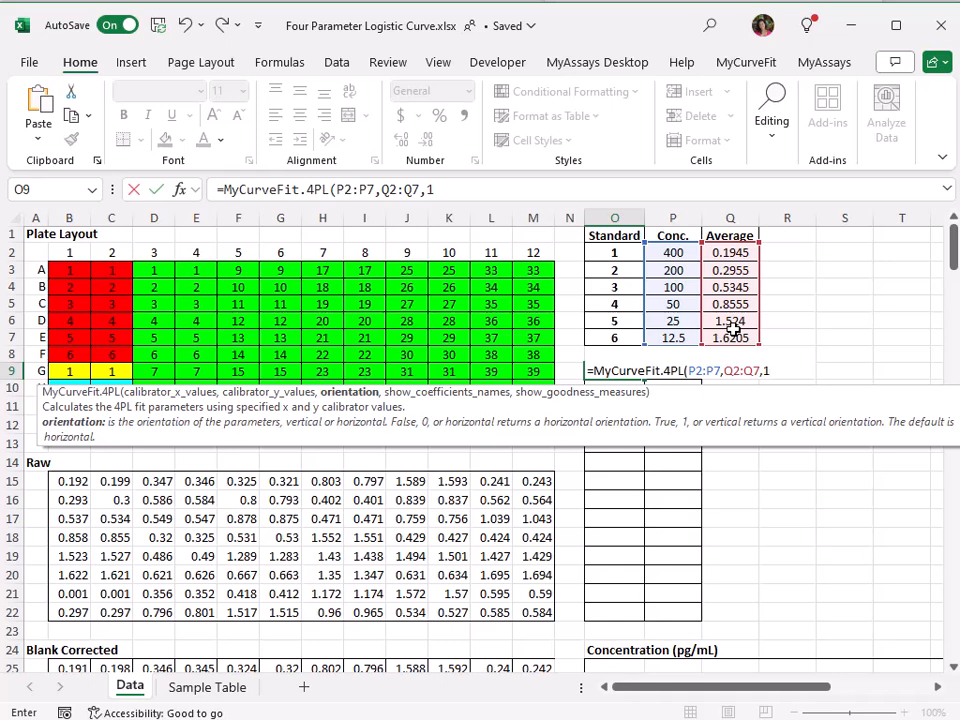
pyautogui.press('Return')
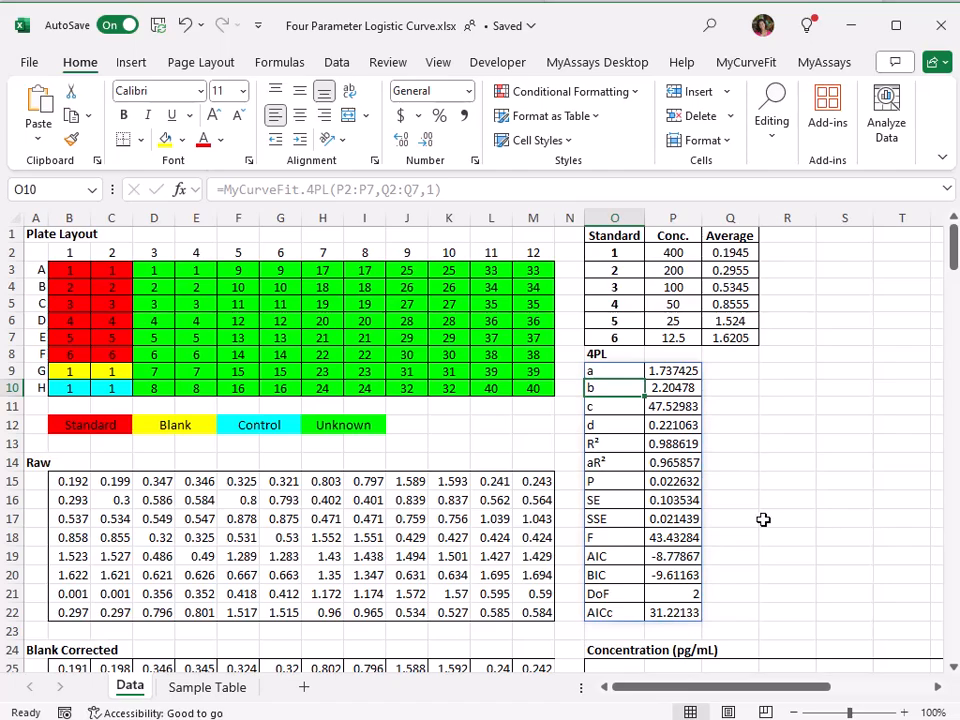
# Step: Enter =MyCurveFit.4PL.CalcX($P$9:$P$12,B25) in O25 to calculate the first concentration from the fit parameters
pyautogui.scroll(-3, 763, 519)
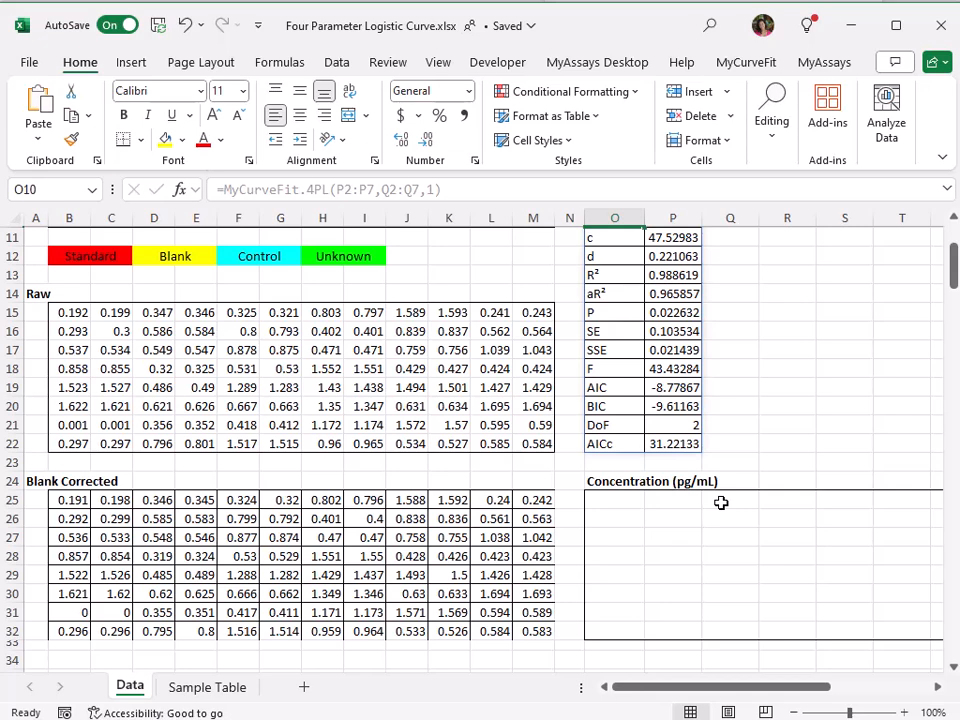
pyautogui.click(628, 500)
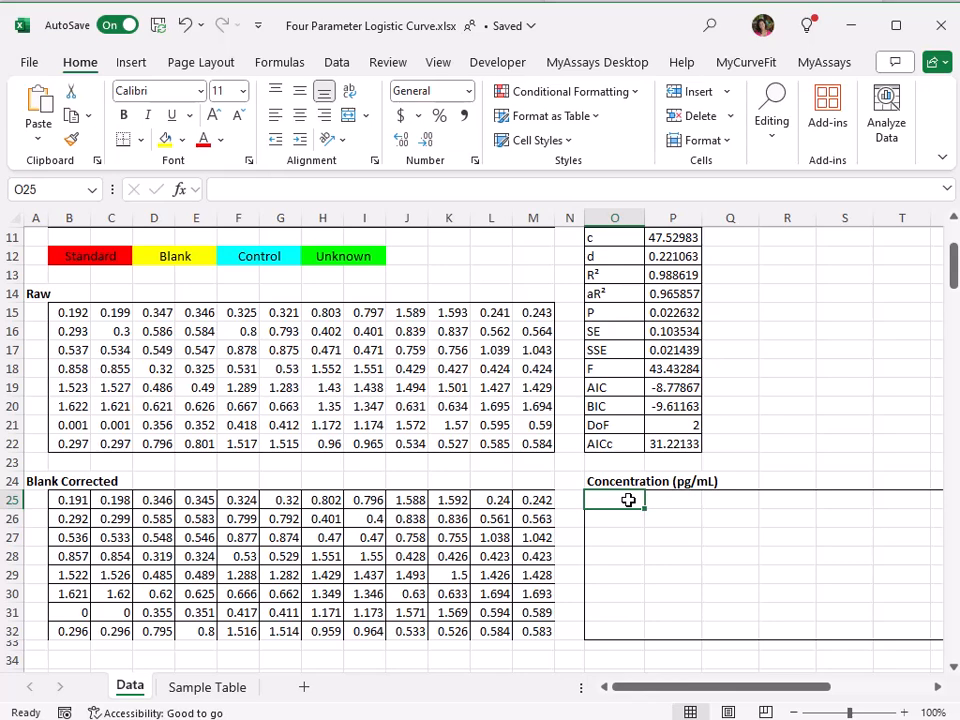
pyautogui.write('=mycu')
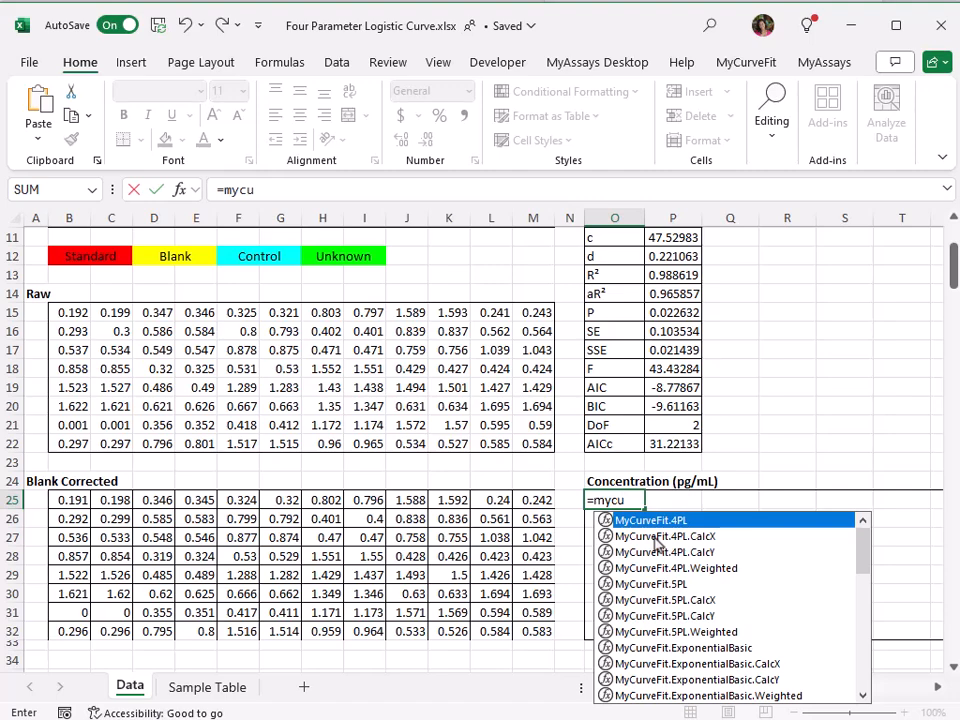
pyautogui.doubleClick(660, 537)
pyautogui.scroll(1, 680, 428)
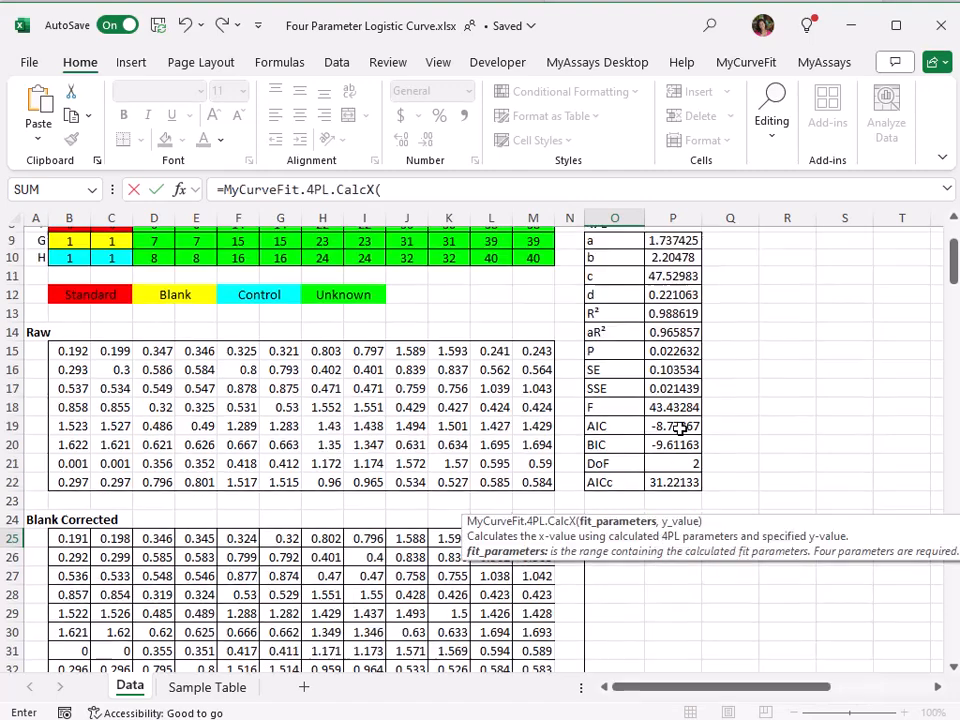
pyautogui.scroll(2, 680, 428)
pyautogui.moveTo(668, 316); pyautogui.dragTo(663, 369)
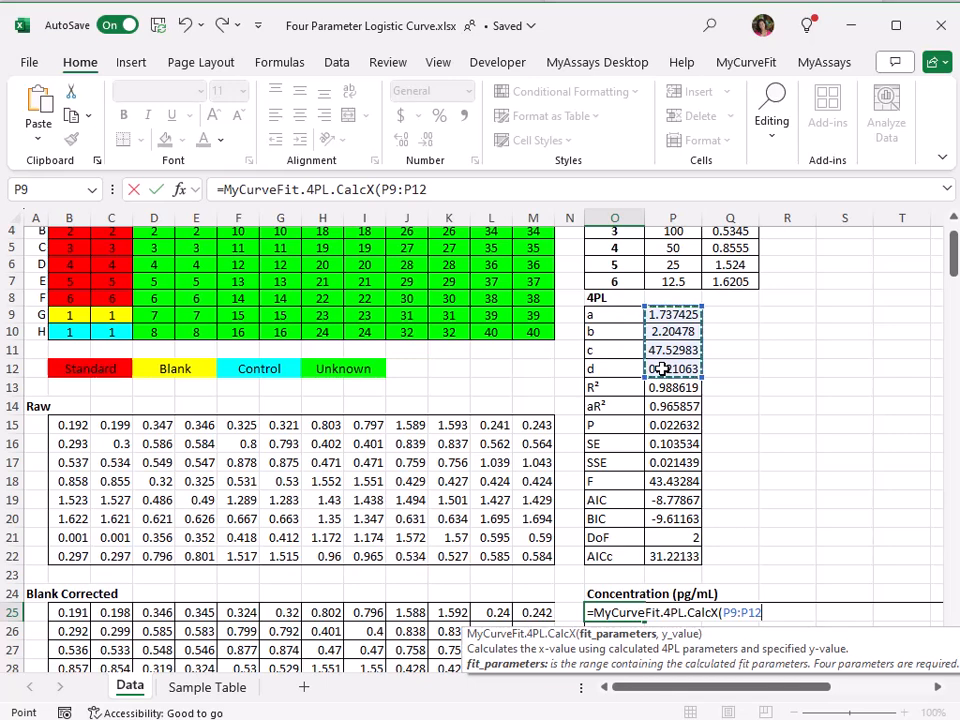
pyautogui.press('F4')
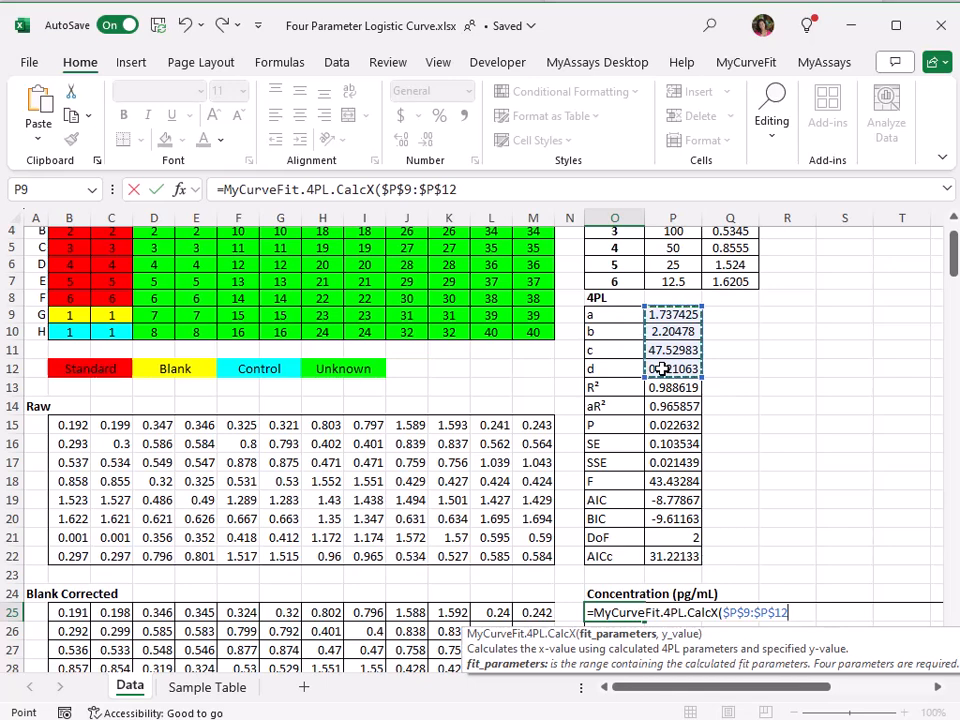
pyautogui.write(',')
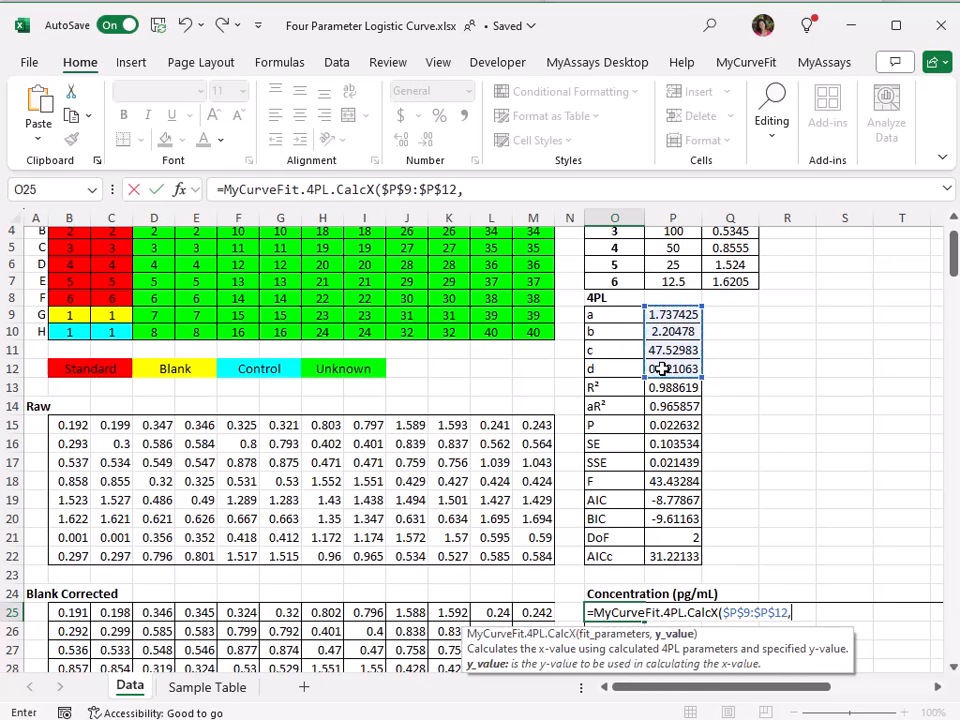
pyautogui.click(75, 612)
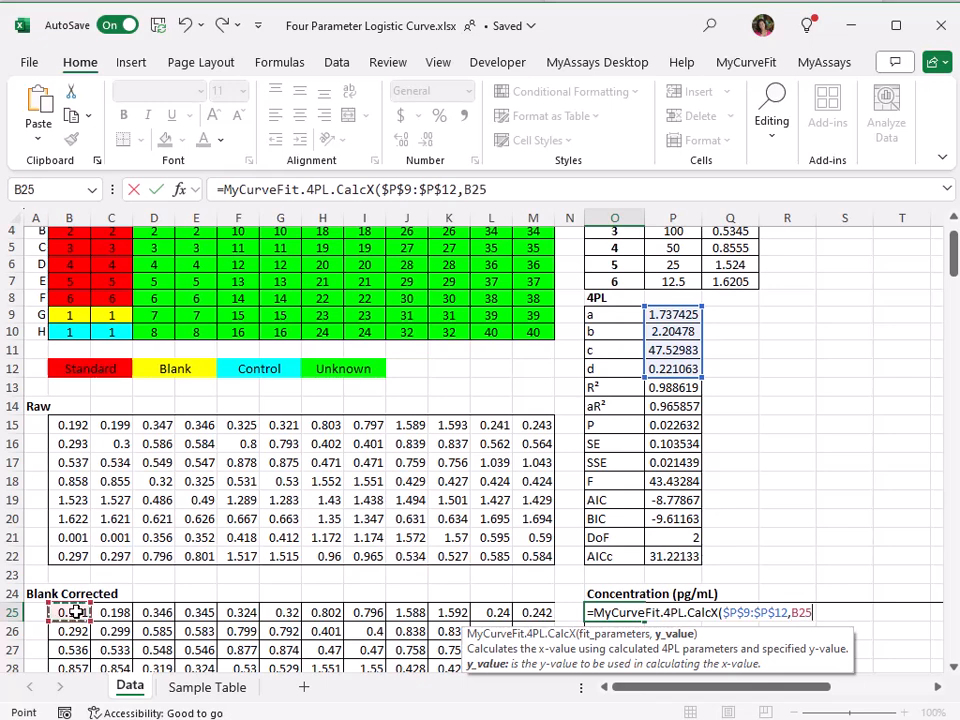
pyautogui.press('Return')
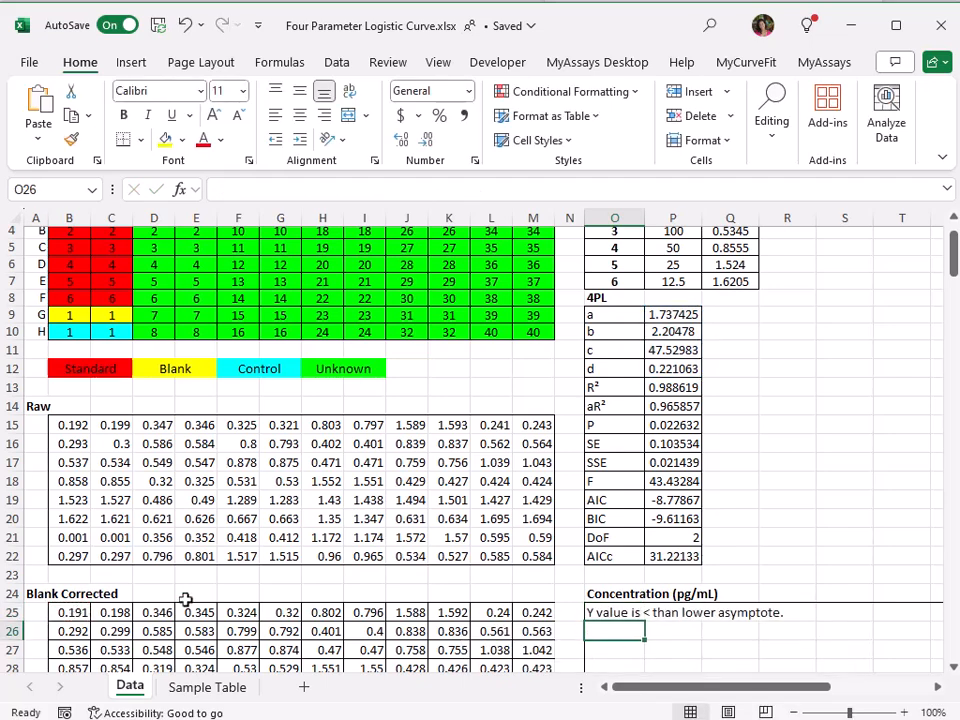
# Step: Fill the O25 formula across the Concentration (pg/mL) grid to Z32
pyautogui.scroll(-2, 624, 553)
pyautogui.moveTo(632, 688); pyautogui.dragTo(750, 693)
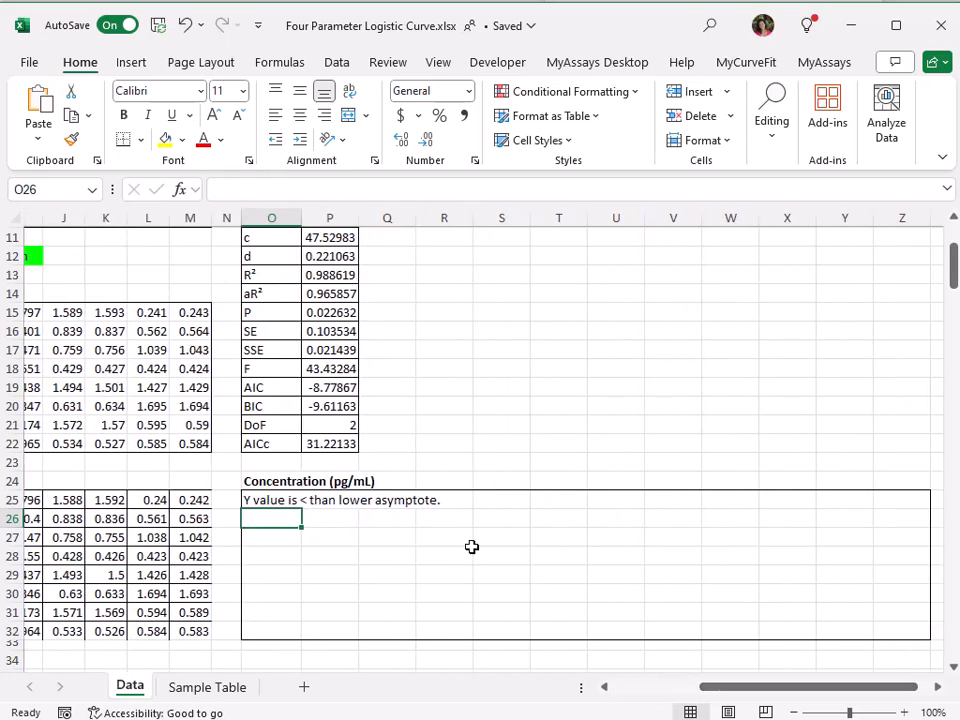
pyautogui.click(260, 499)
pyautogui.moveTo(302, 509); pyautogui.dragTo(914, 638)
pyautogui.click(469, 448)
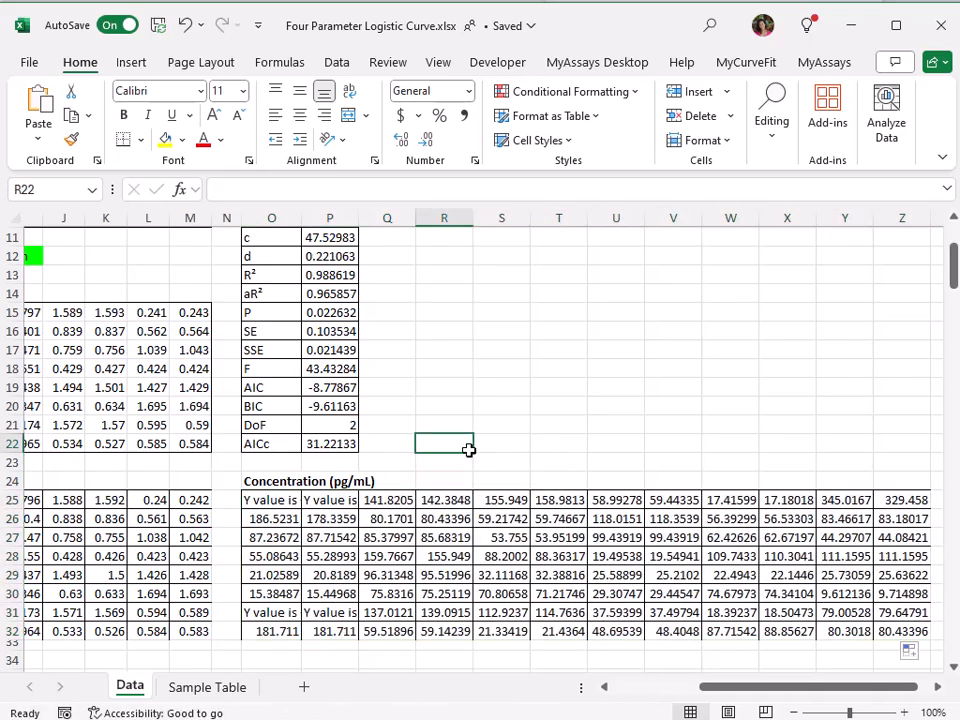
# Step: Compare coefficients a to d on the MyAssays report's Fit Details sheet with P9:P12 in the Four Parameter Logistic Curve workbook
pyautogui.scroll(3, 469, 449)
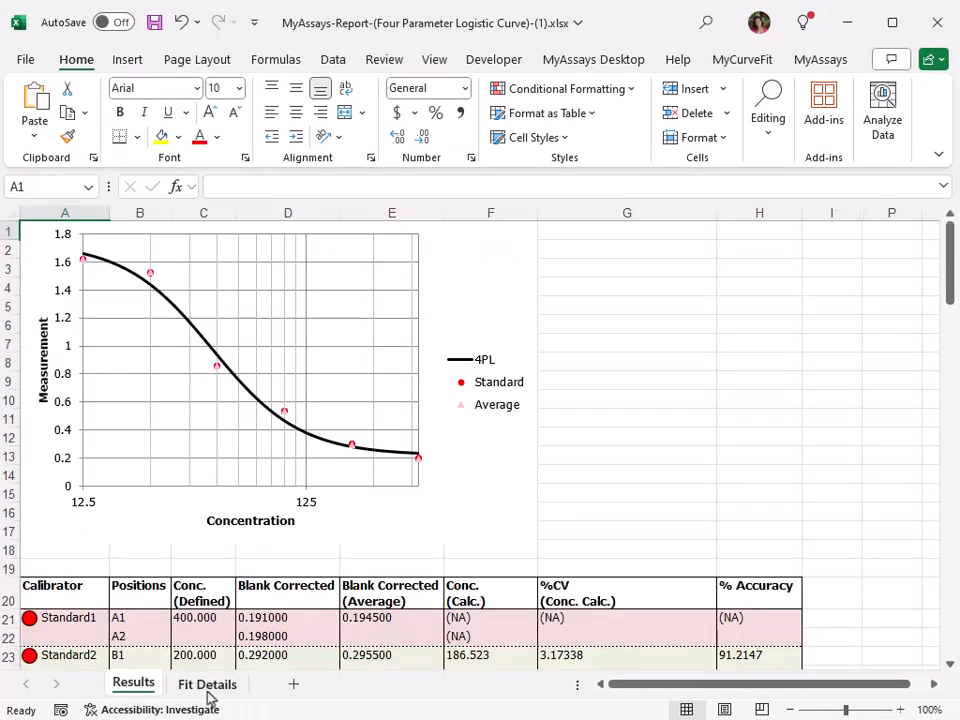
pyautogui.click(209, 688)
pyautogui.moveTo(170, 314); pyautogui.dragTo(195, 368)
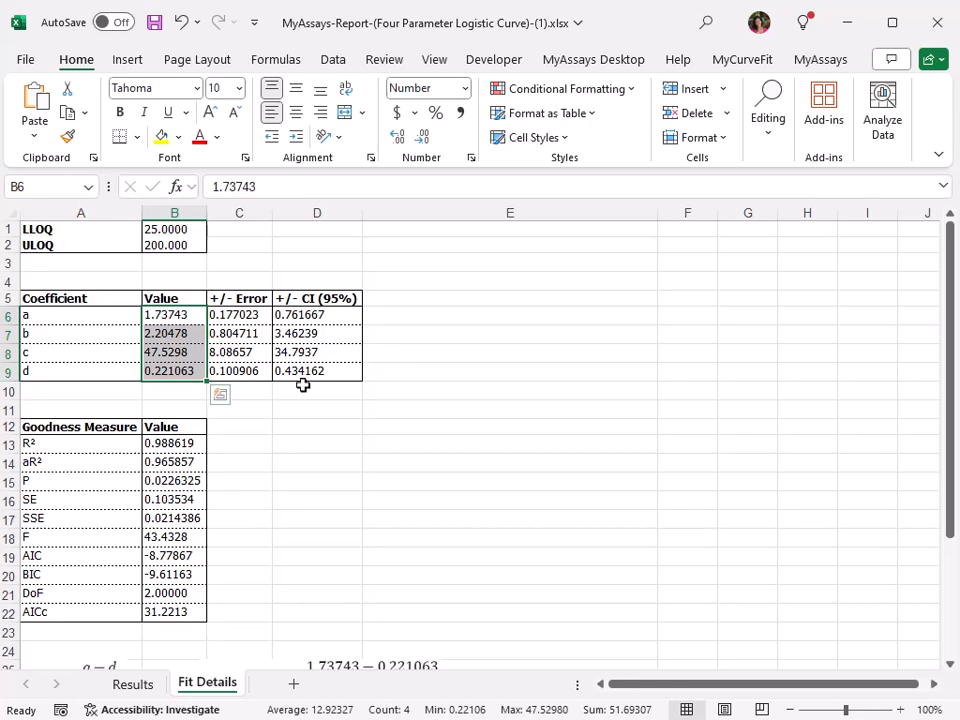
pyautogui.hotkey('alt', 'Tab')
pyautogui.moveTo(340, 322); pyautogui.dragTo(352, 368)
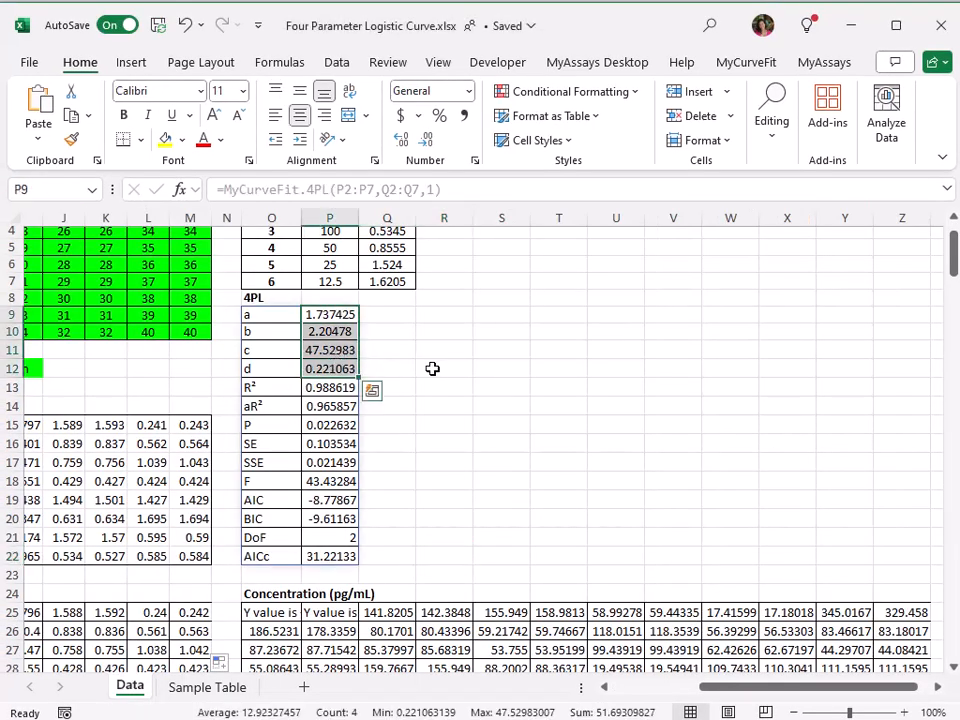
pyautogui.click(510, 372)
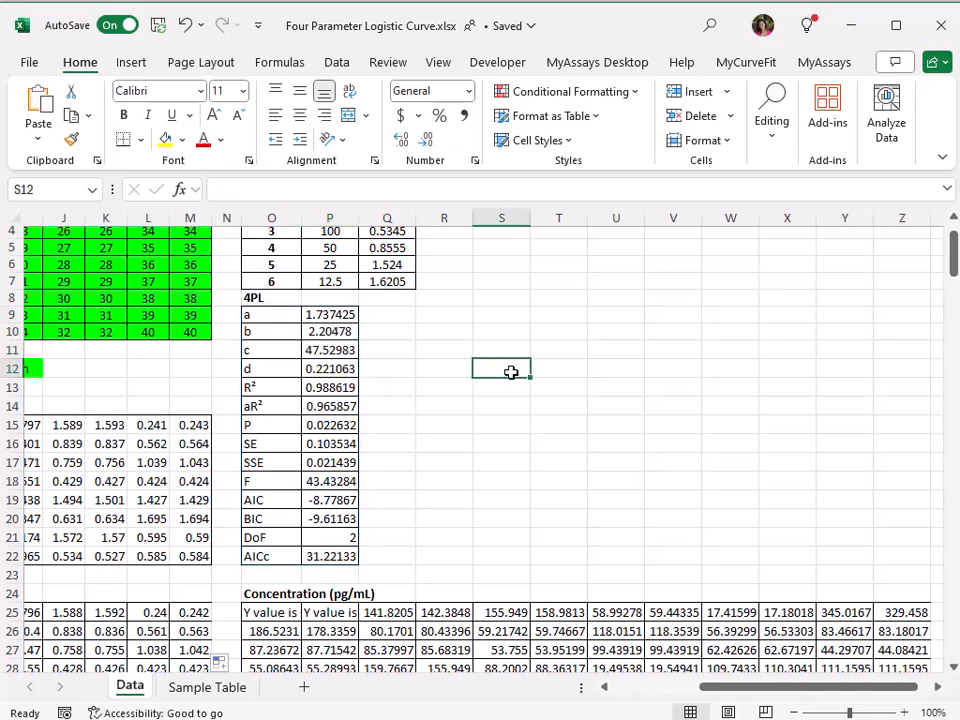
# Step: Open the Sample Table sheet and compare its average concentrations with the sample, blank and control results in the MyAssays report
pyautogui.click(210, 688)
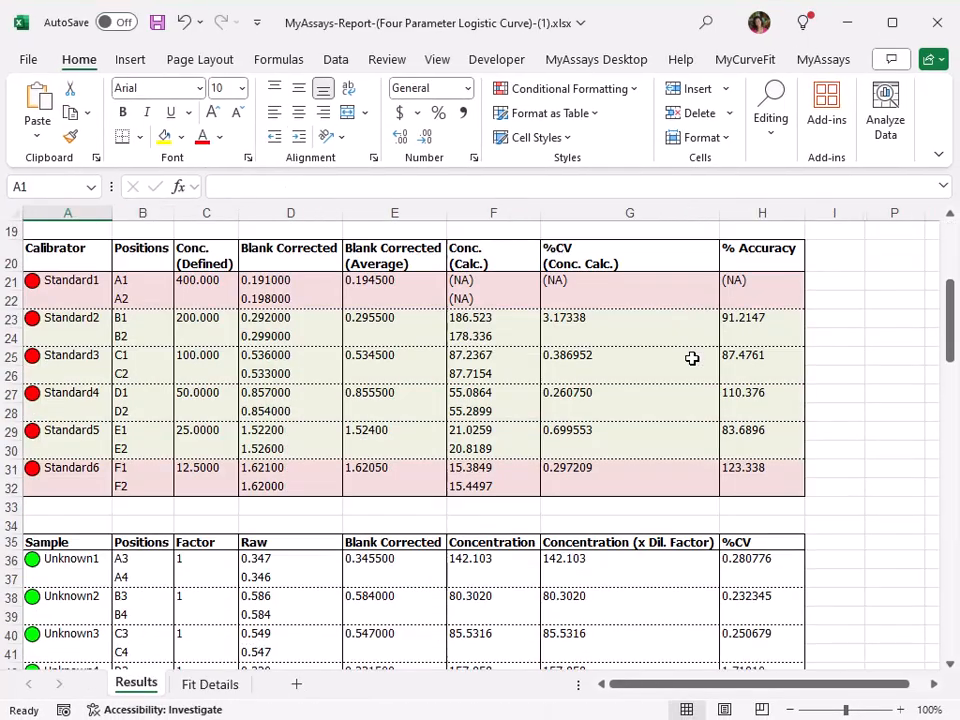
pyautogui.scroll(-1, 692, 358)
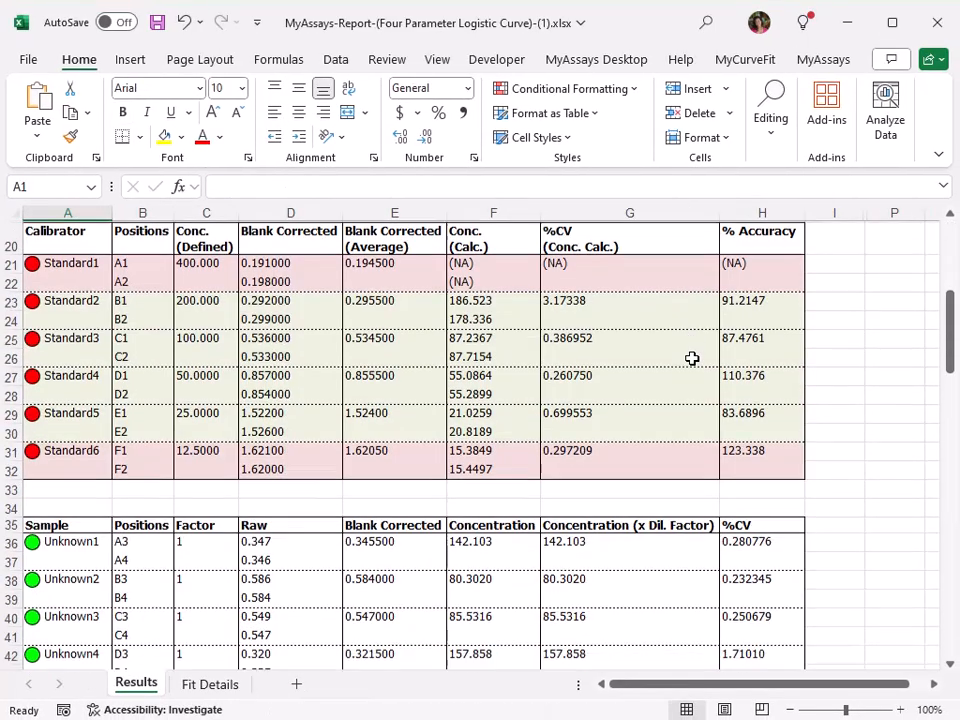
pyautogui.scroll(-4, 692, 358)
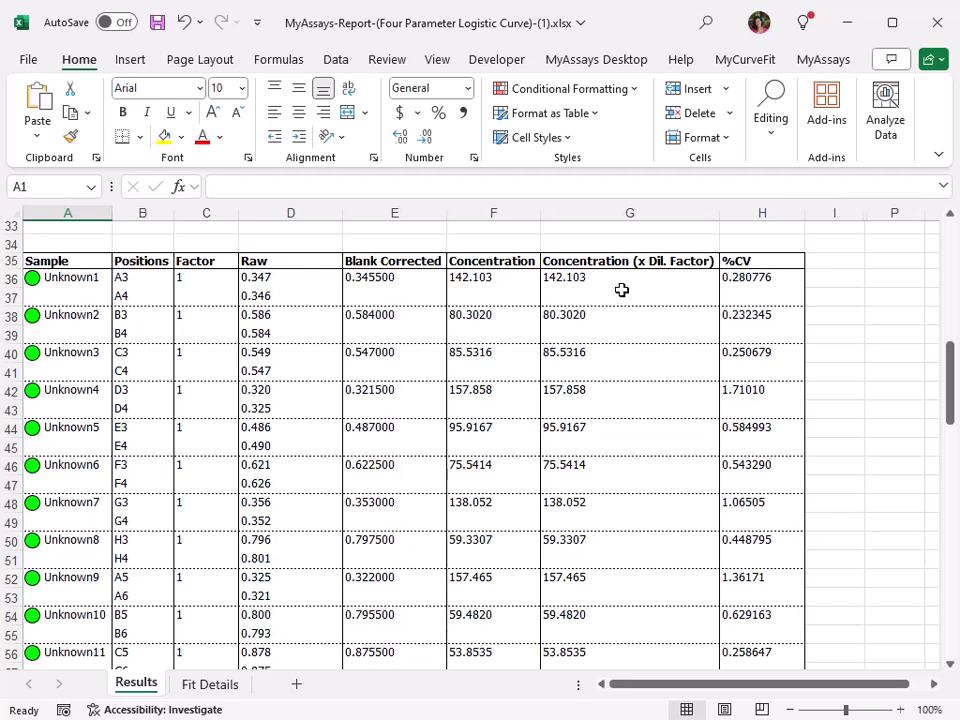
pyautogui.scroll(-20, 621, 290)
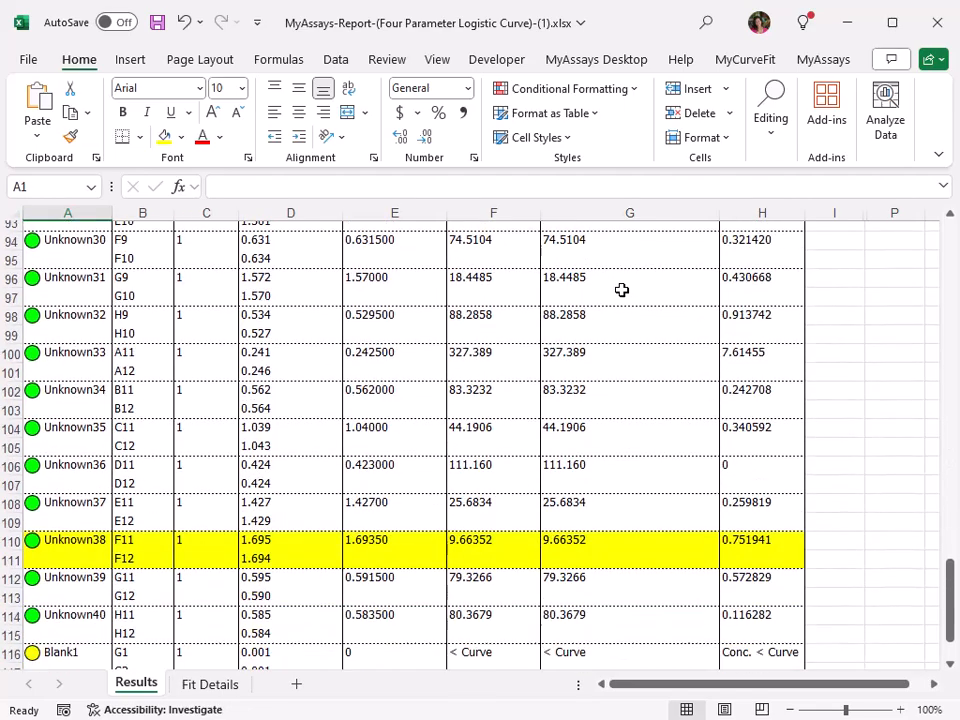
pyautogui.scroll(-3, 621, 290)
pyautogui.click(606, 531)
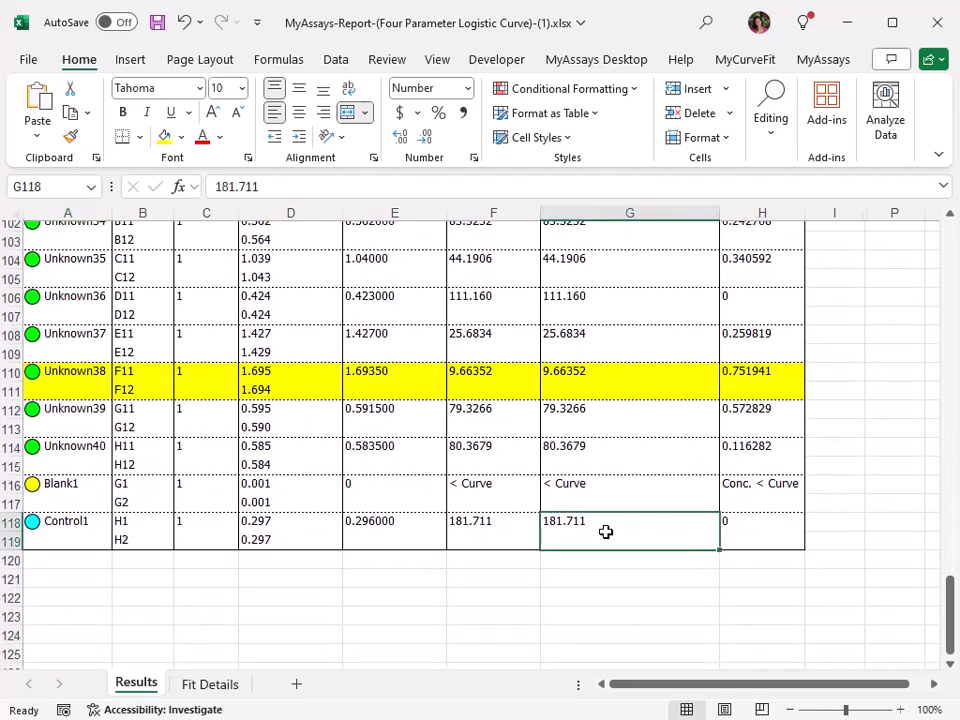
pyautogui.scroll(19, 606, 531)
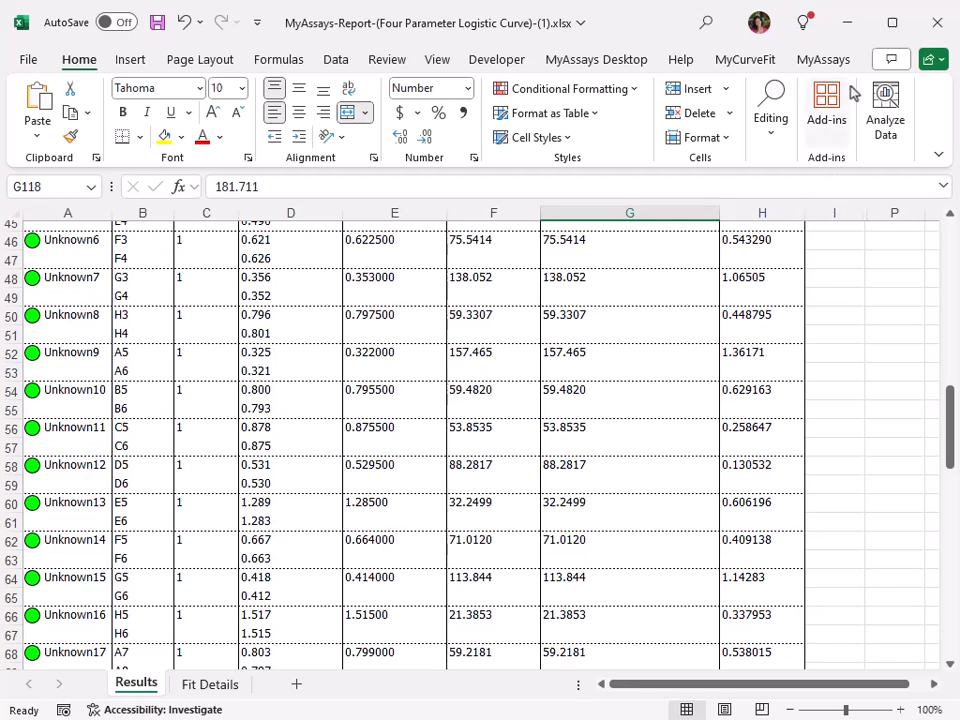
pyautogui.click(853, 15)
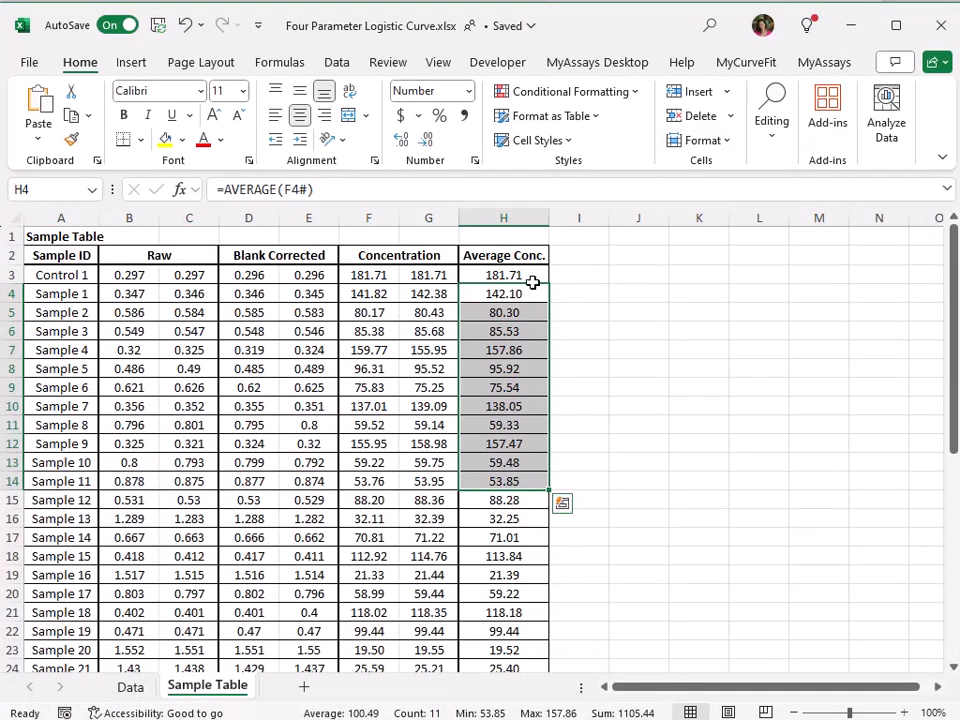
pyautogui.click(556, 476)
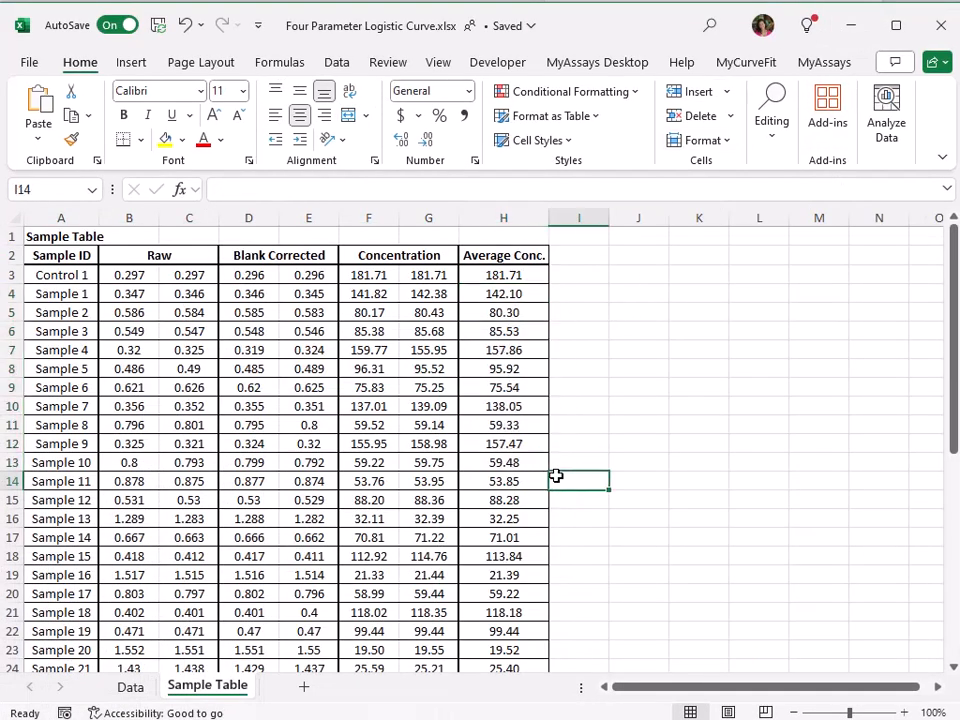